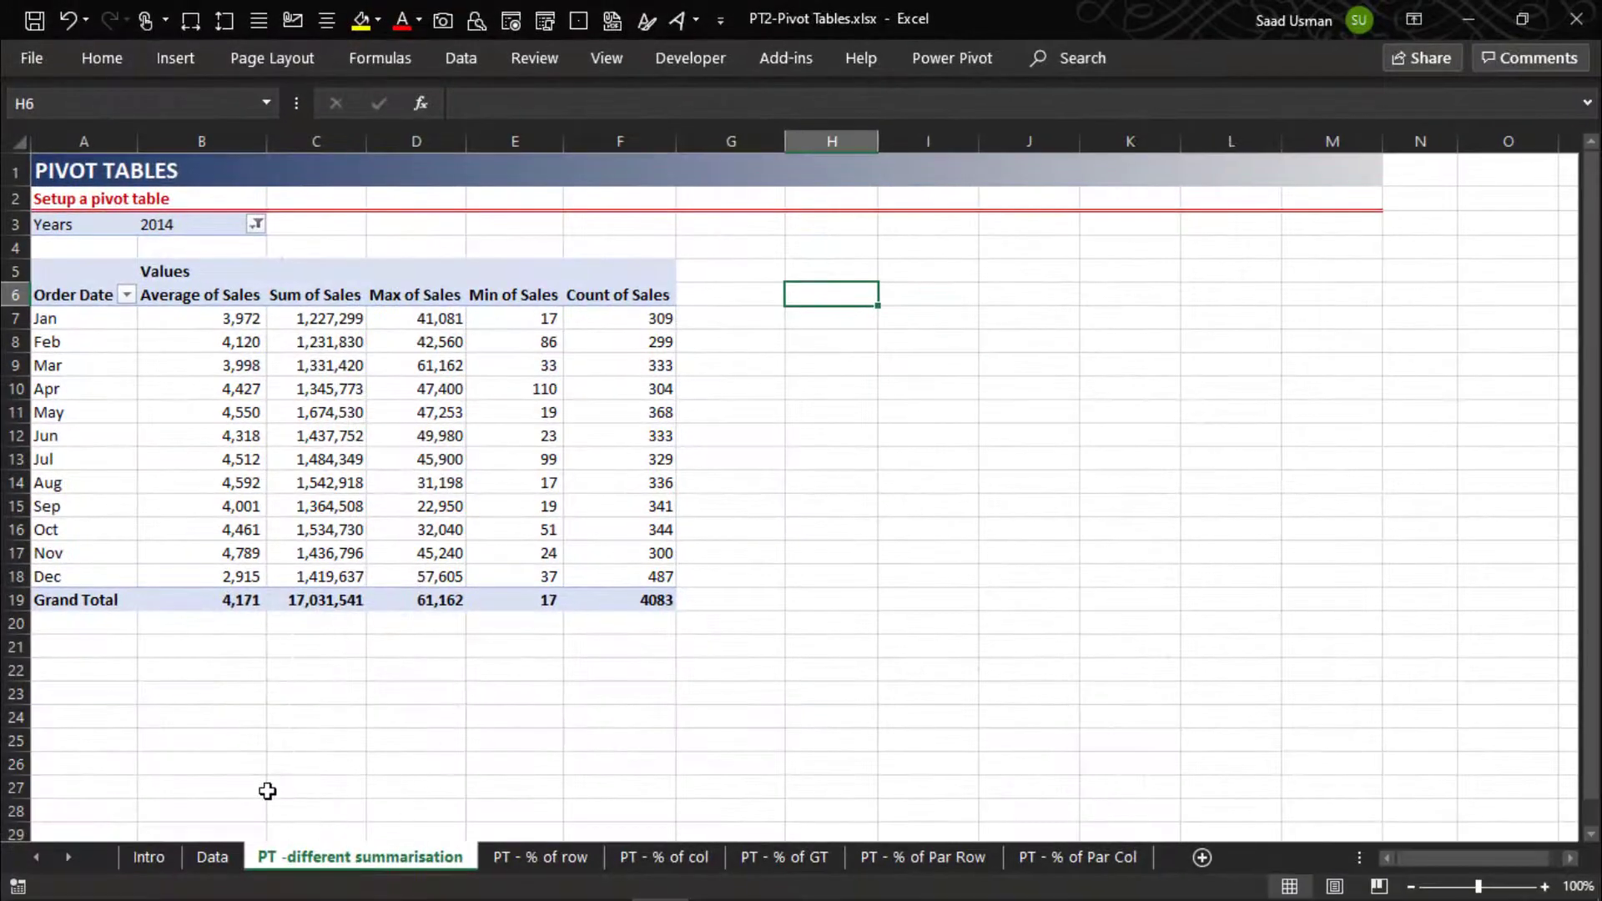
- Insert a new PivotTable from the Data sheet's records at cell H5 on PT -different summarisation
{"action": "left_click", "coordinate": [207, 859]}
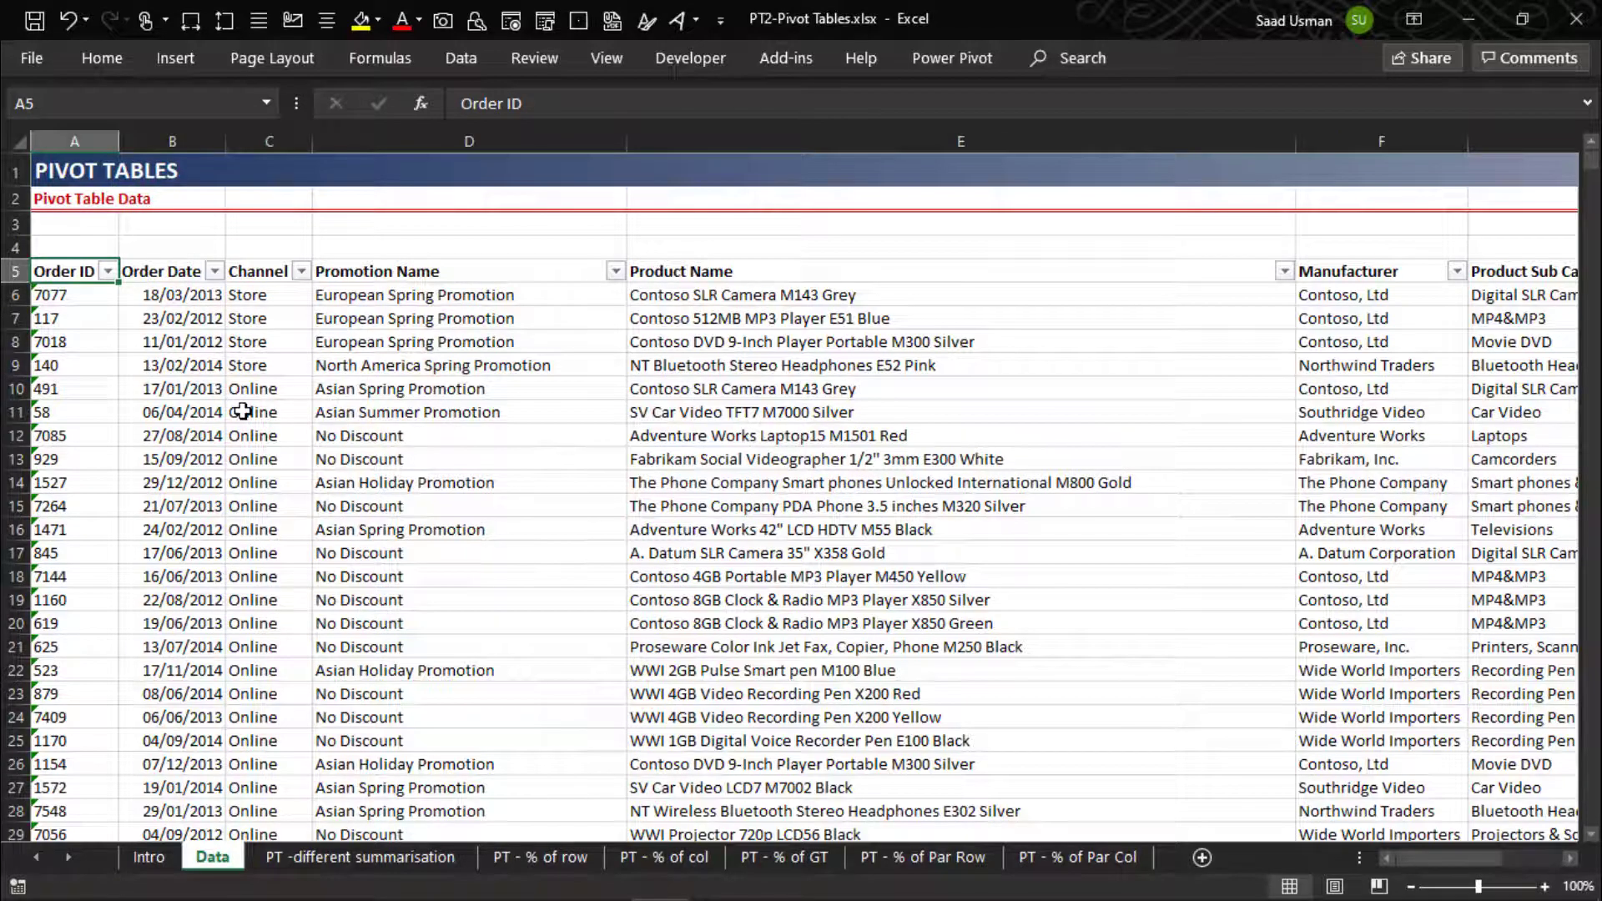
{"action": "left_click", "coordinate": [423, 364]}
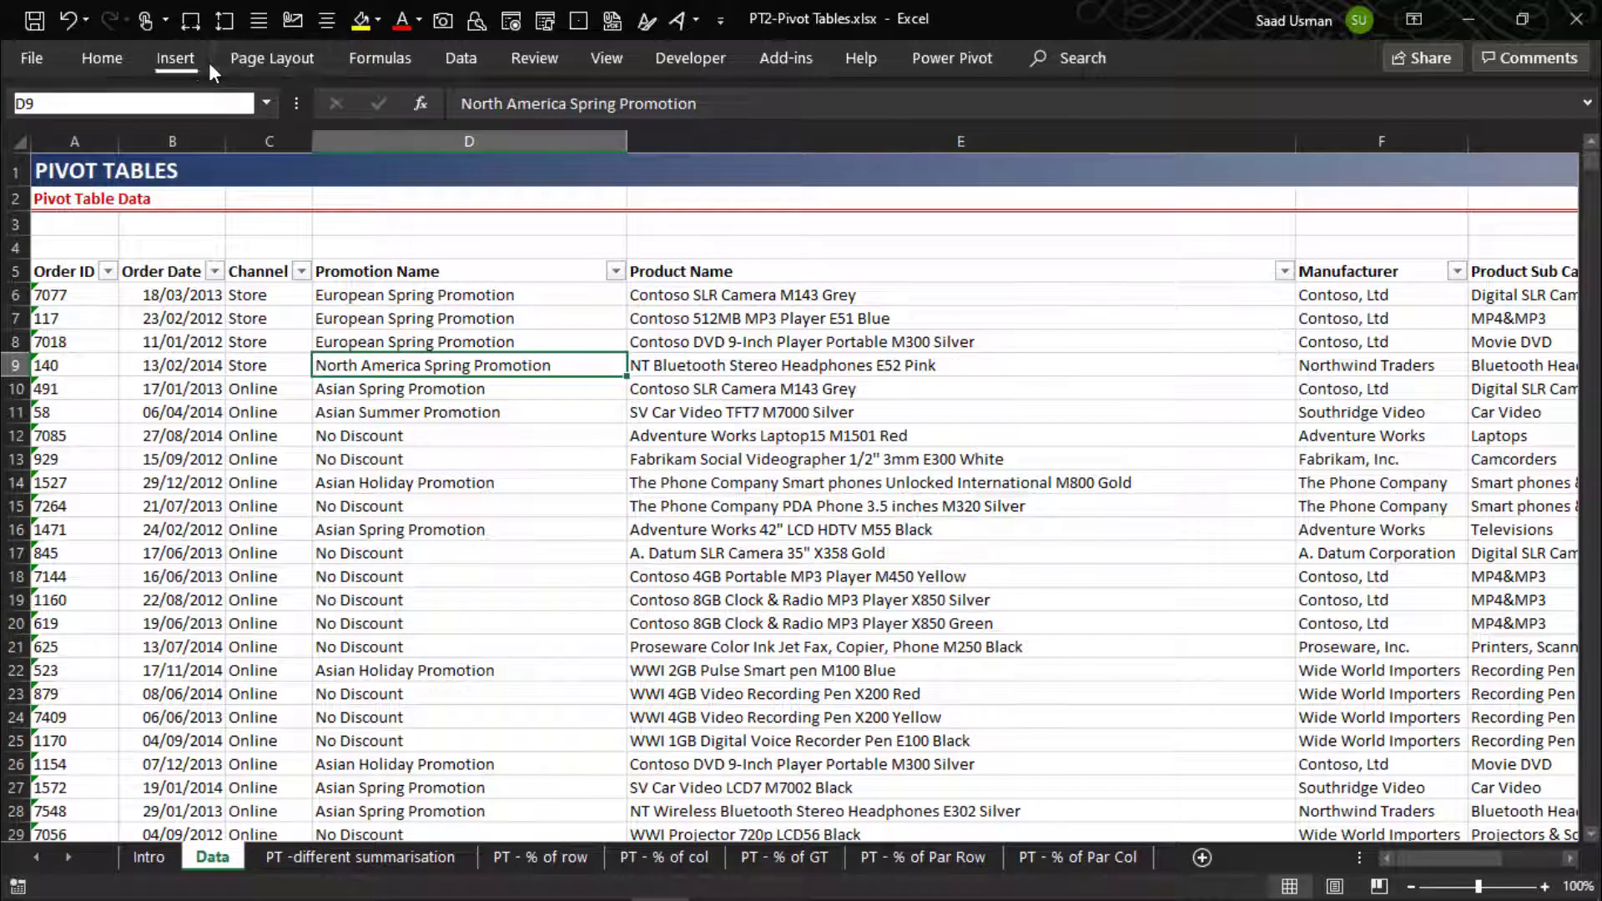
{"action": "left_click", "coordinate": [177, 59]}
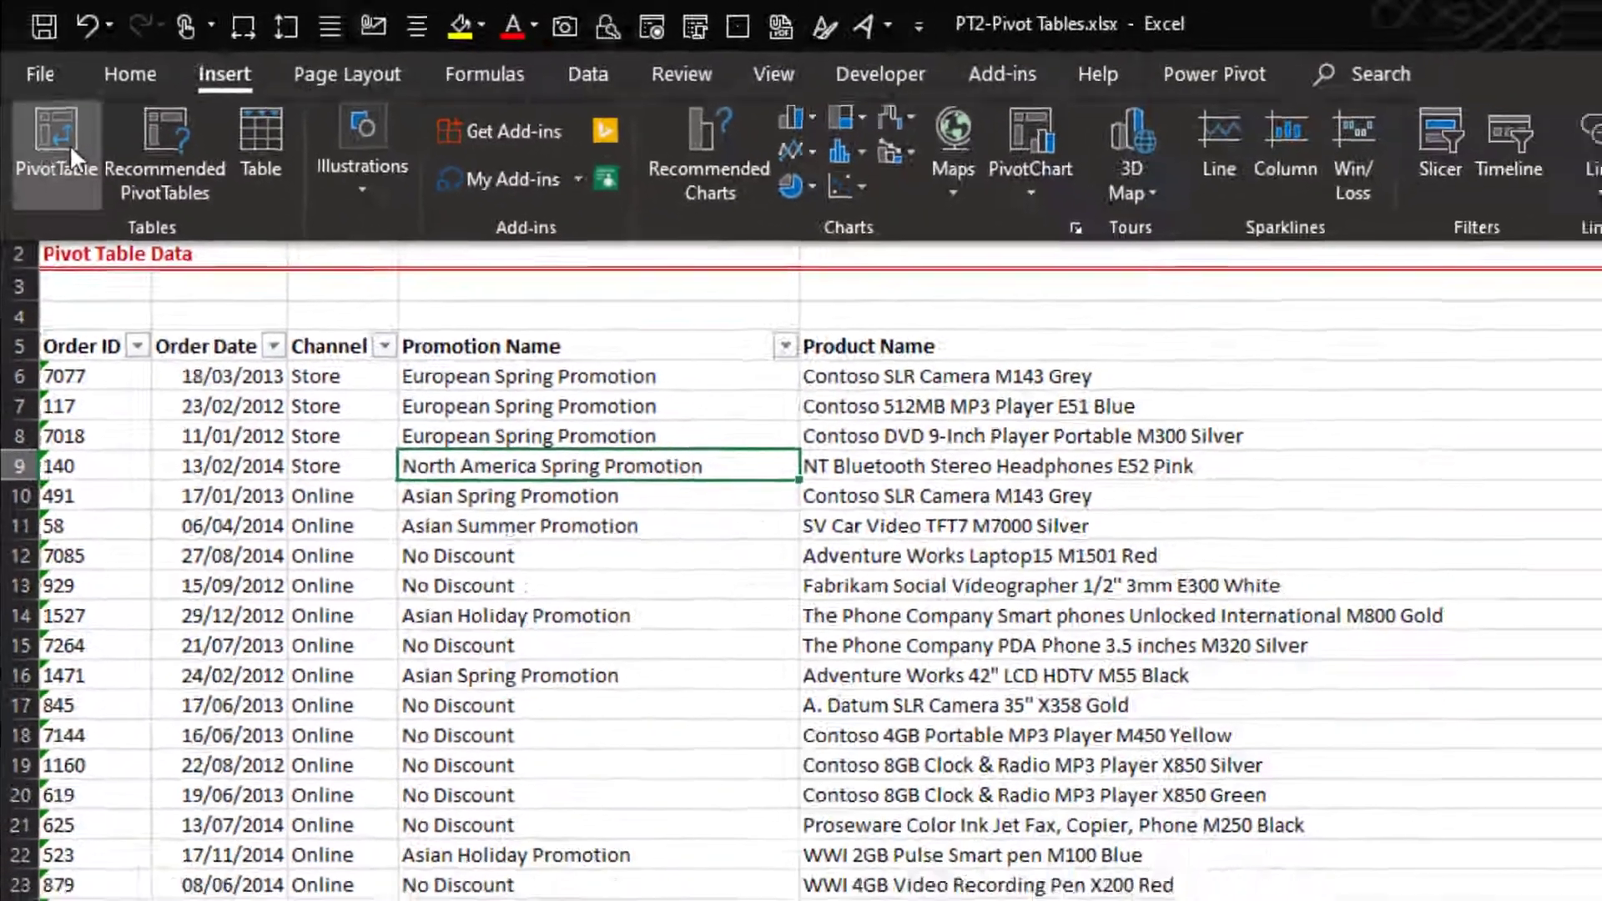
{"action": "left_click", "coordinate": [84, 200]}
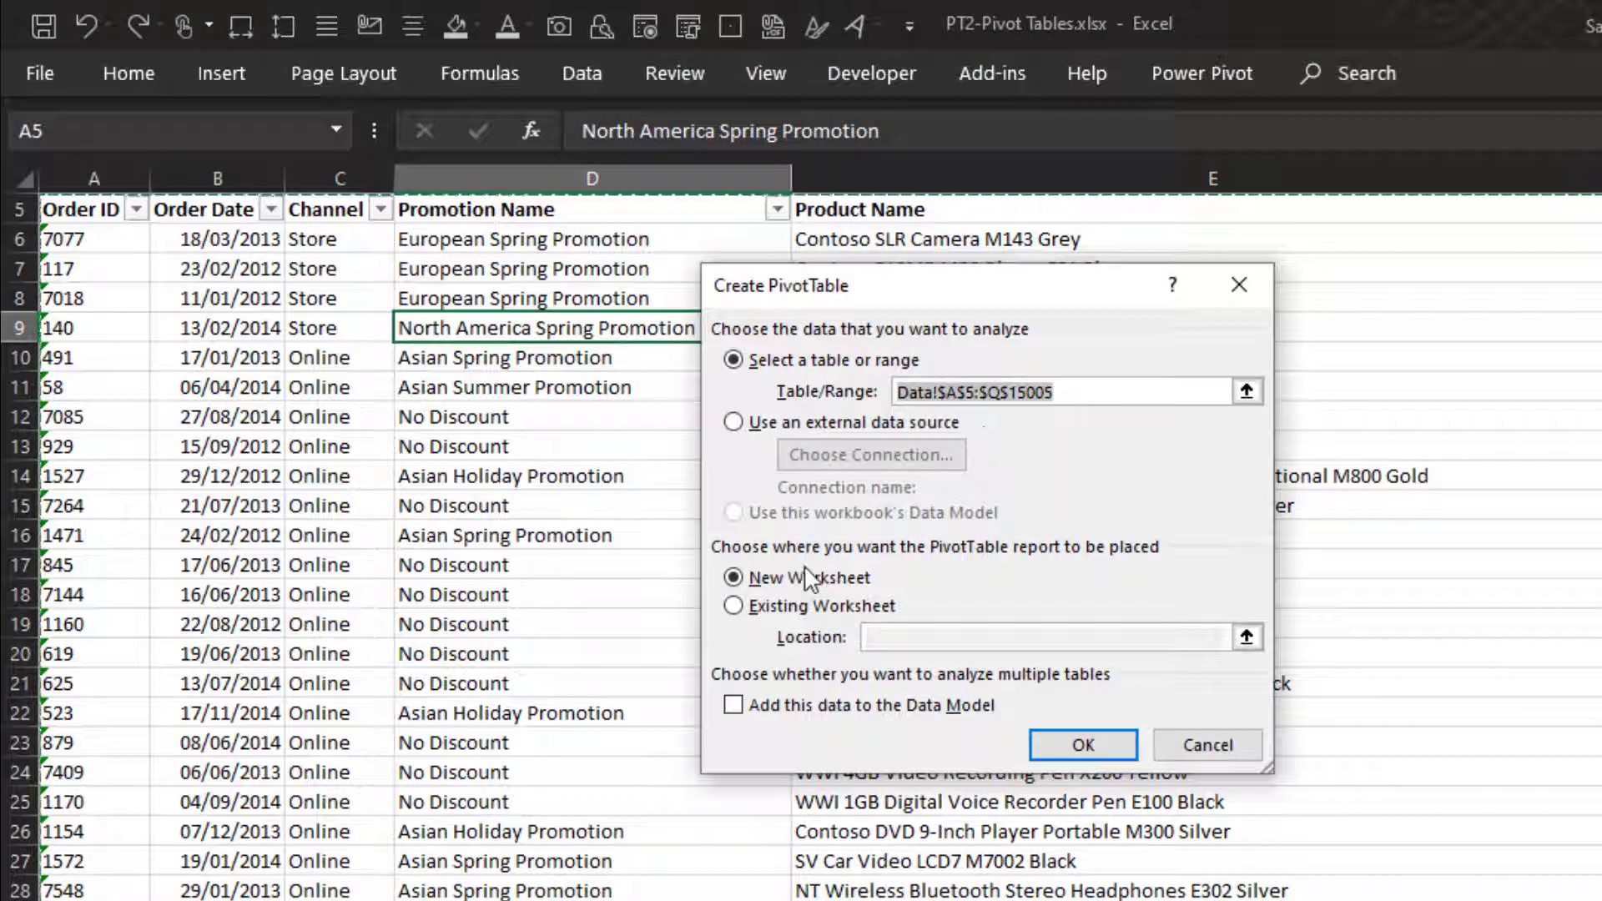
{"action": "left_click", "coordinate": [783, 607]}
{"action": "left_click", "coordinate": [1246, 637]}
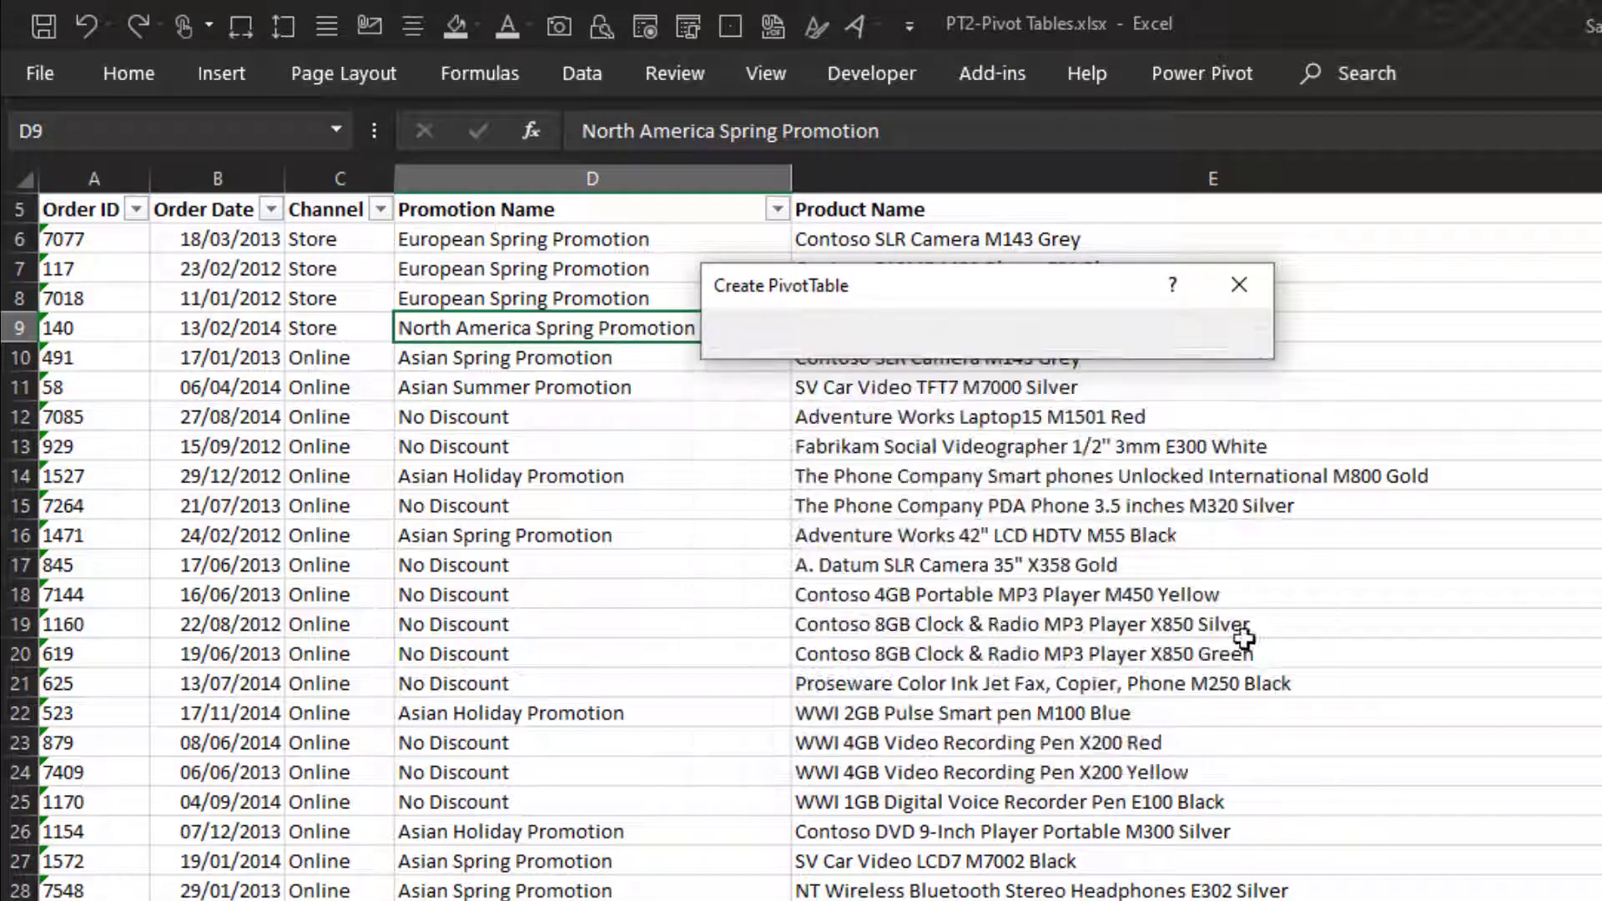
{"action": "key", "text": "ctrl+Page_Down"}
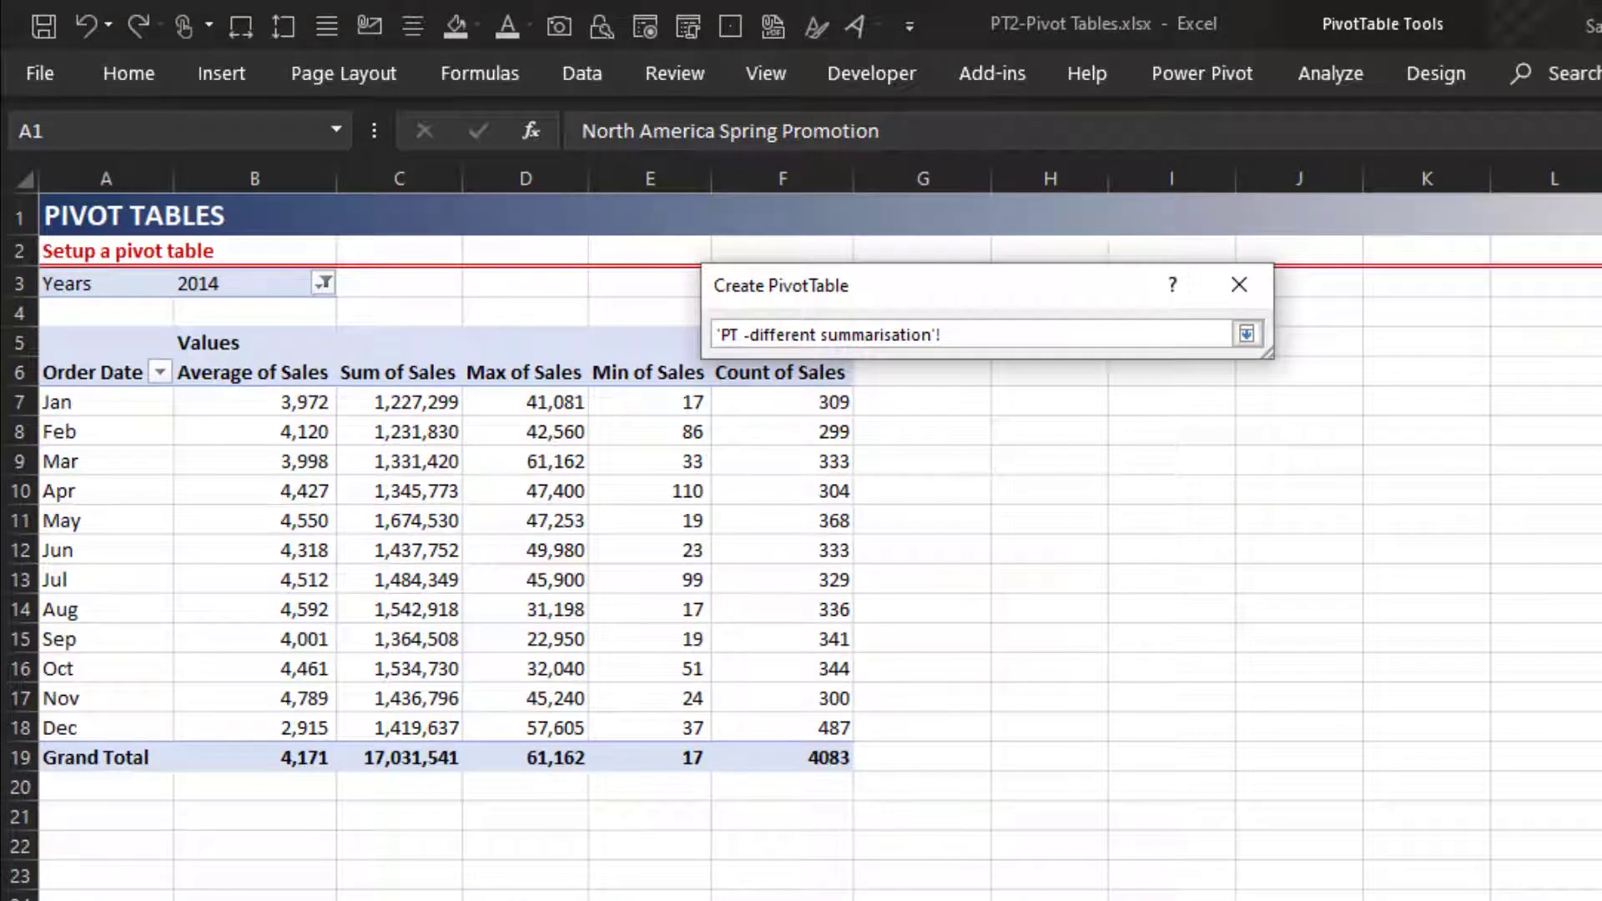
{"action": "left_click_drag", "start_coordinate": [1083, 308], "coordinate": [763, 538]}
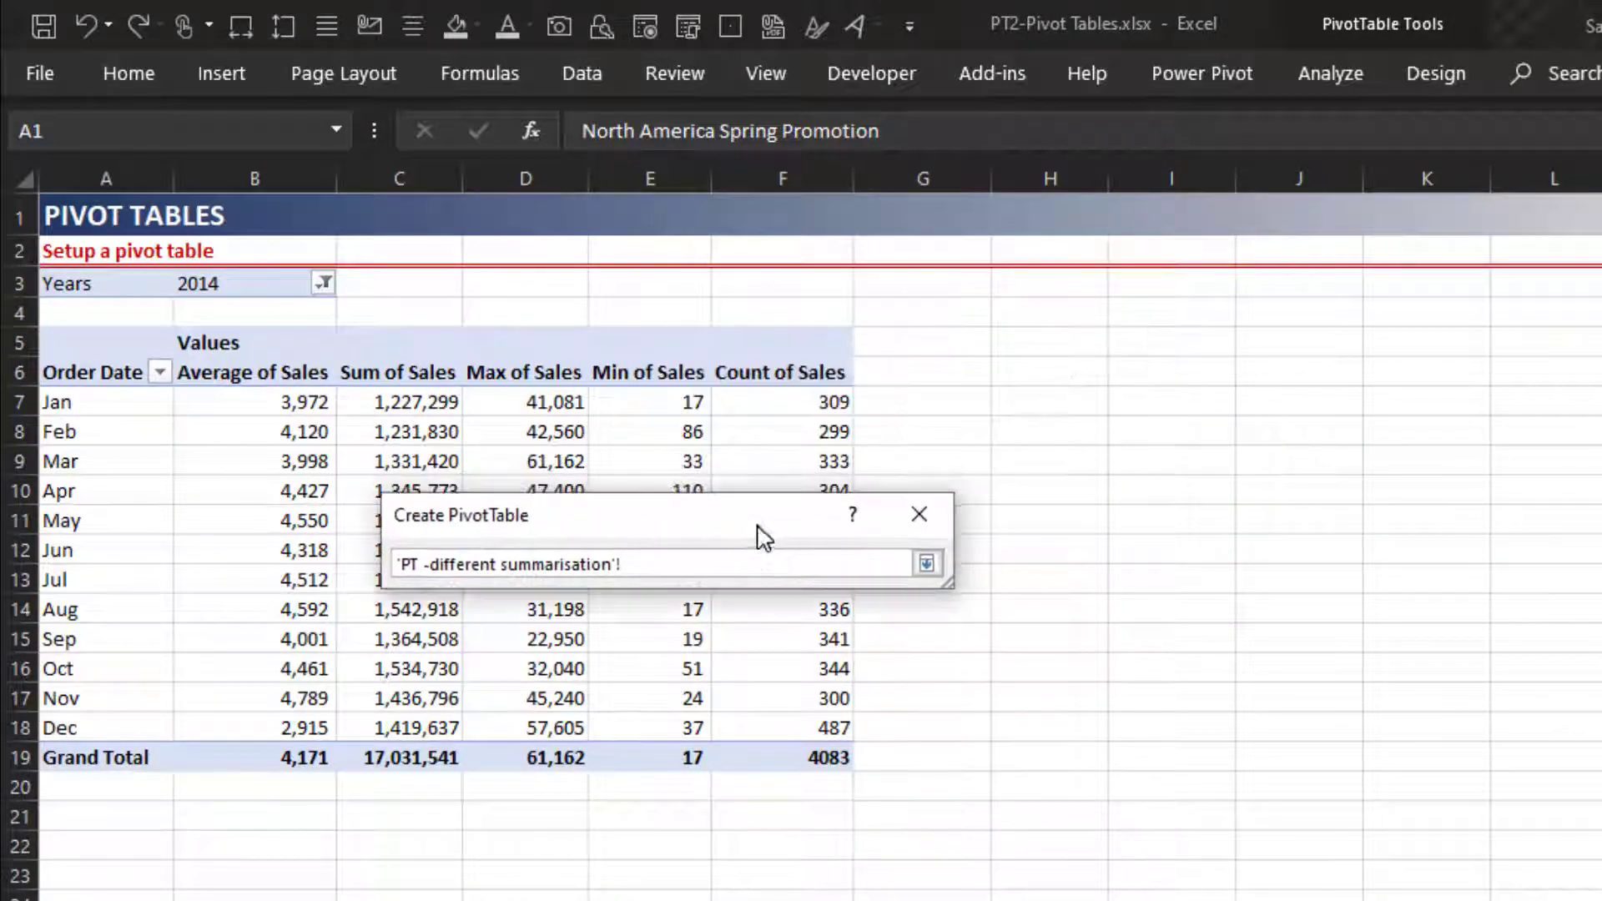
{"action": "left_click", "coordinate": [1013, 345]}
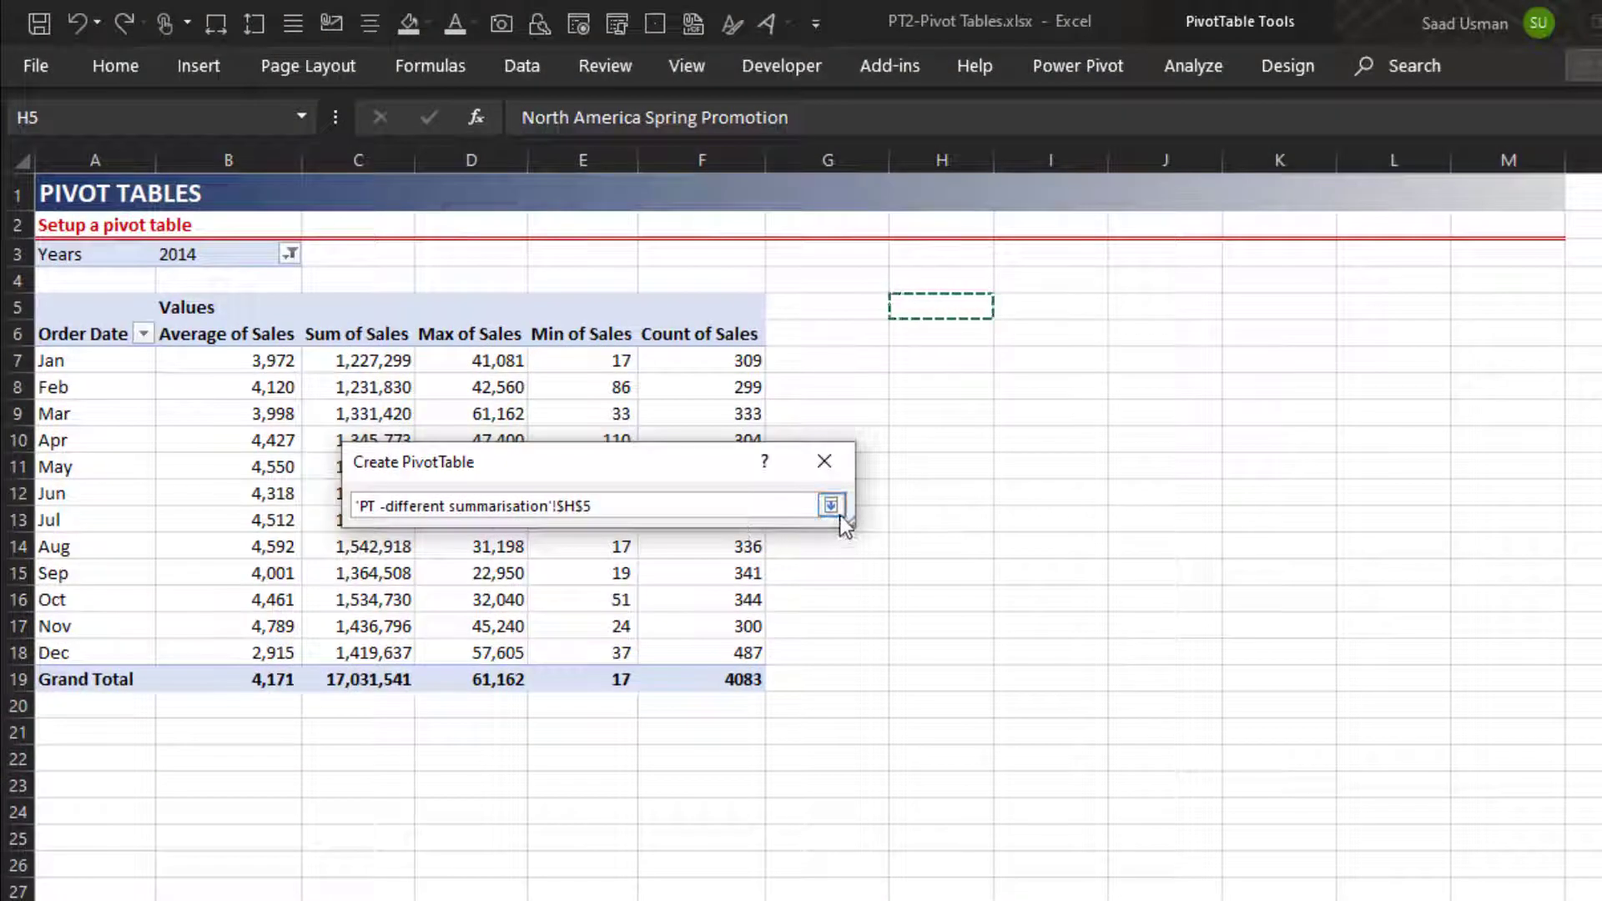
{"action": "left_click", "coordinate": [839, 514]}
{"action": "left_click", "coordinate": [670, 871]}
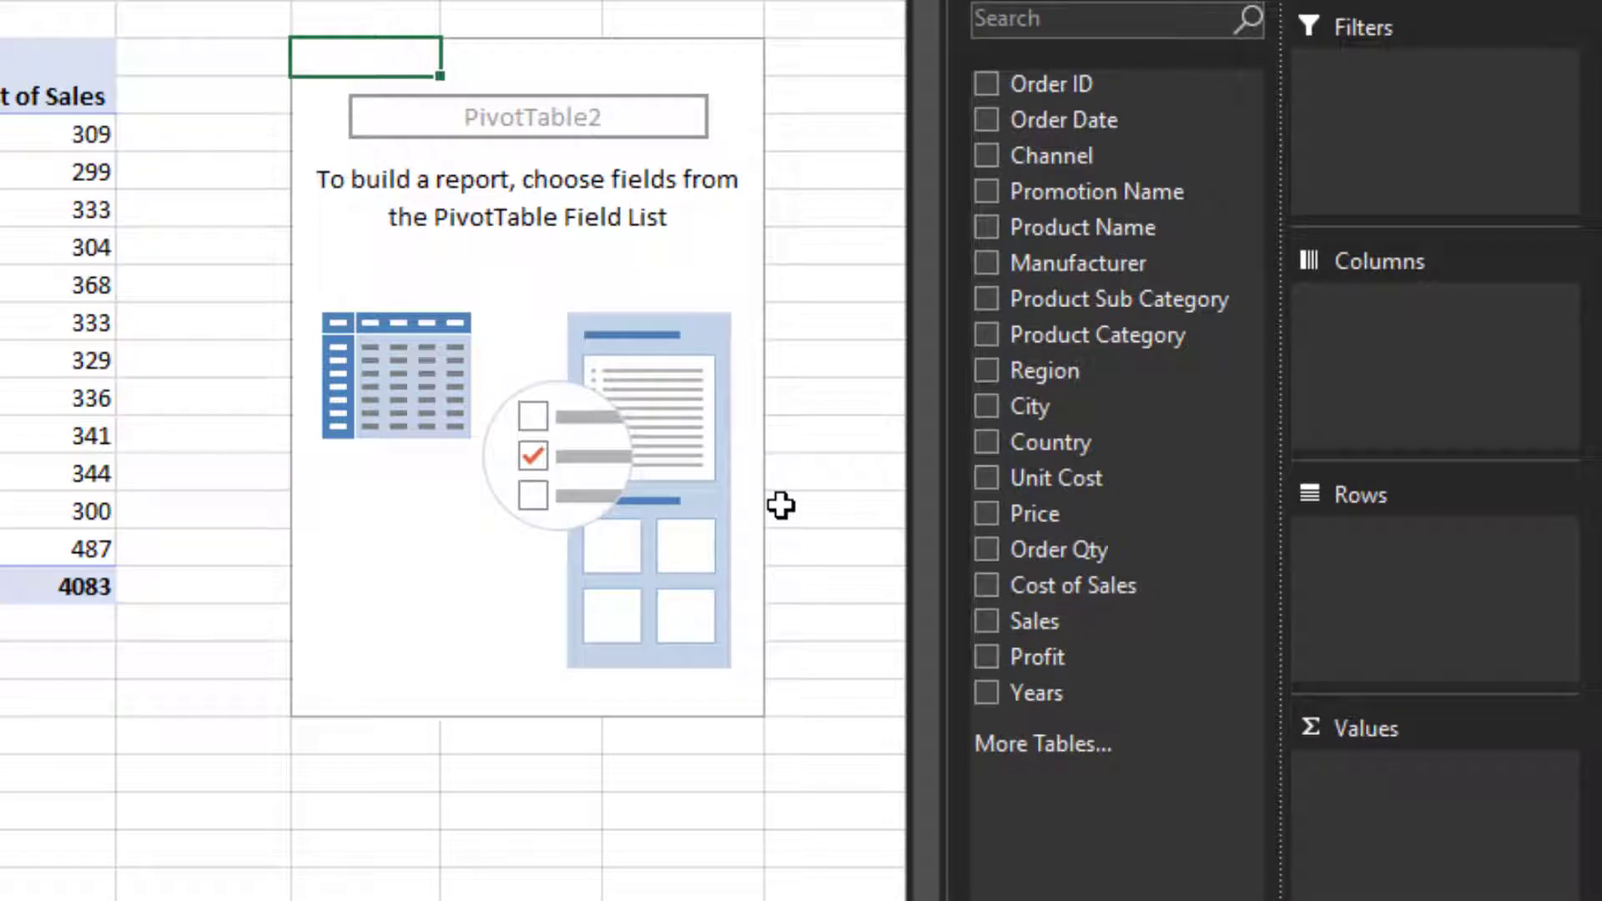
- Add Order Date to the pivot's rows so it groups into Years 2012, 2013 and 2014
{"action": "left_click_drag", "start_coordinate": [1069, 125], "coordinate": [1388, 554]}
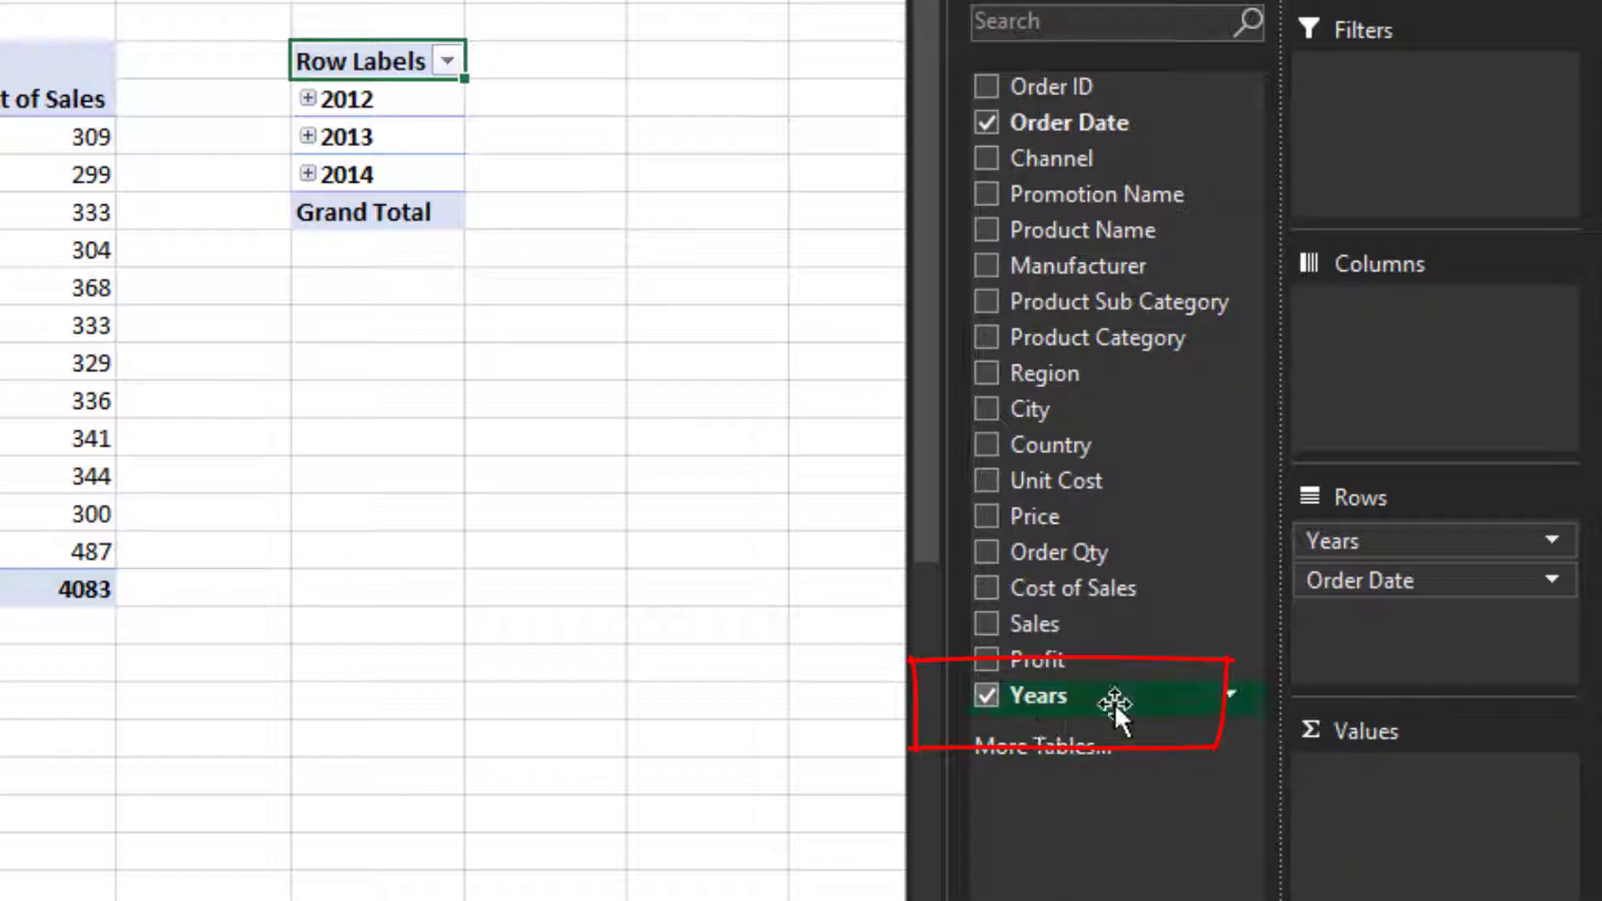
{"action": "left_click", "coordinate": [1228, 697]}
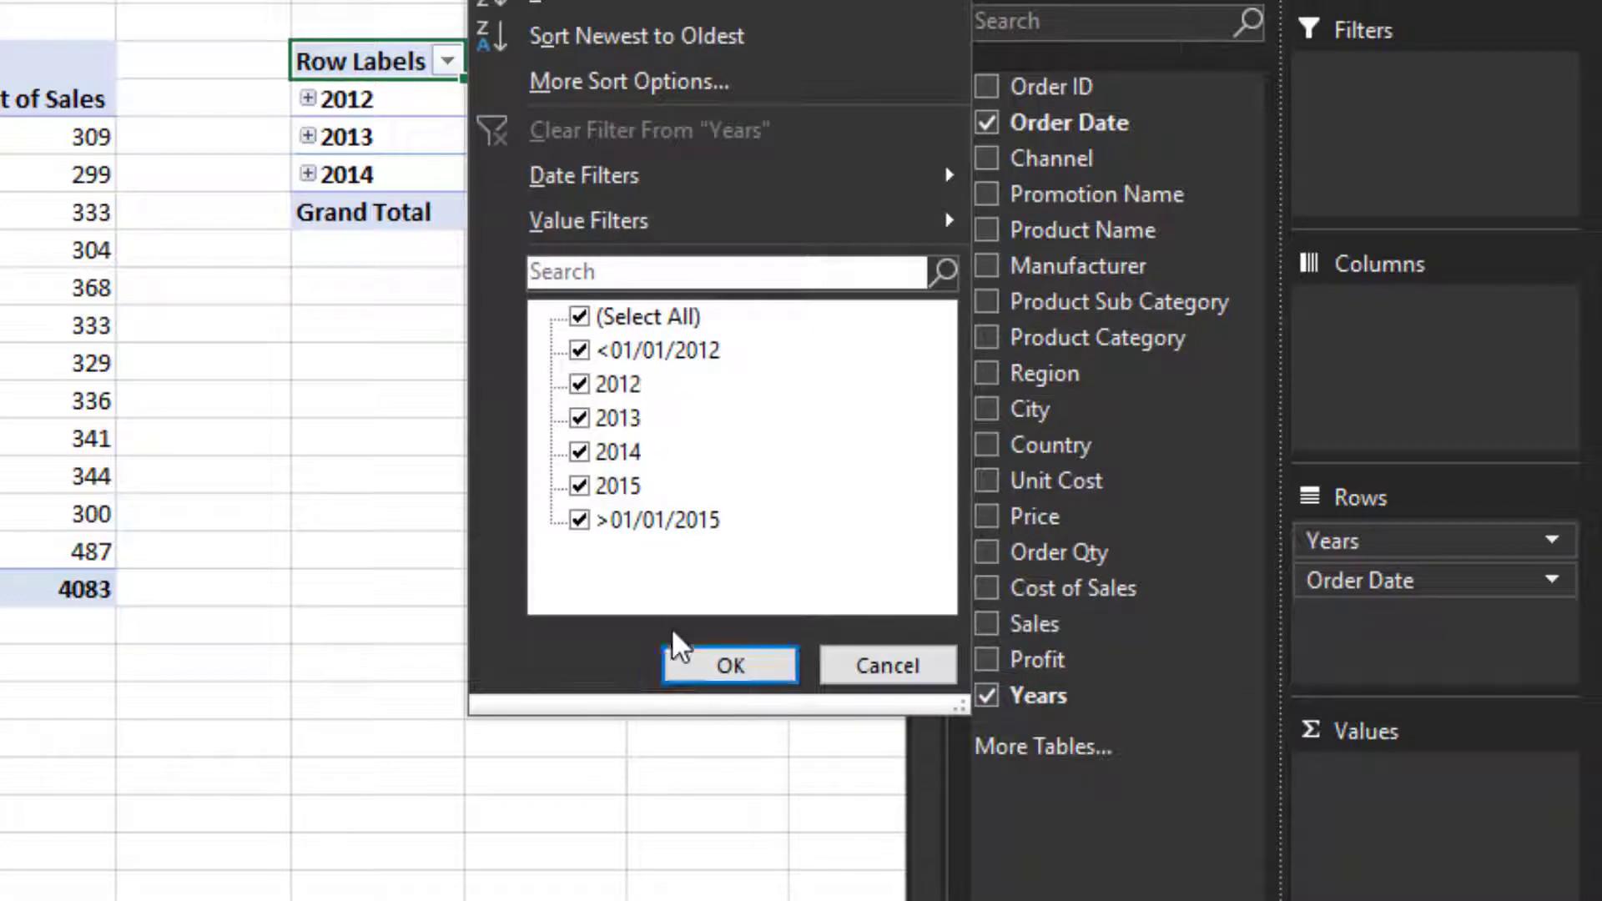
- Move Years into Filters, filter it to 2014, and add Sales to the values
{"action": "left_click", "coordinate": [868, 666]}
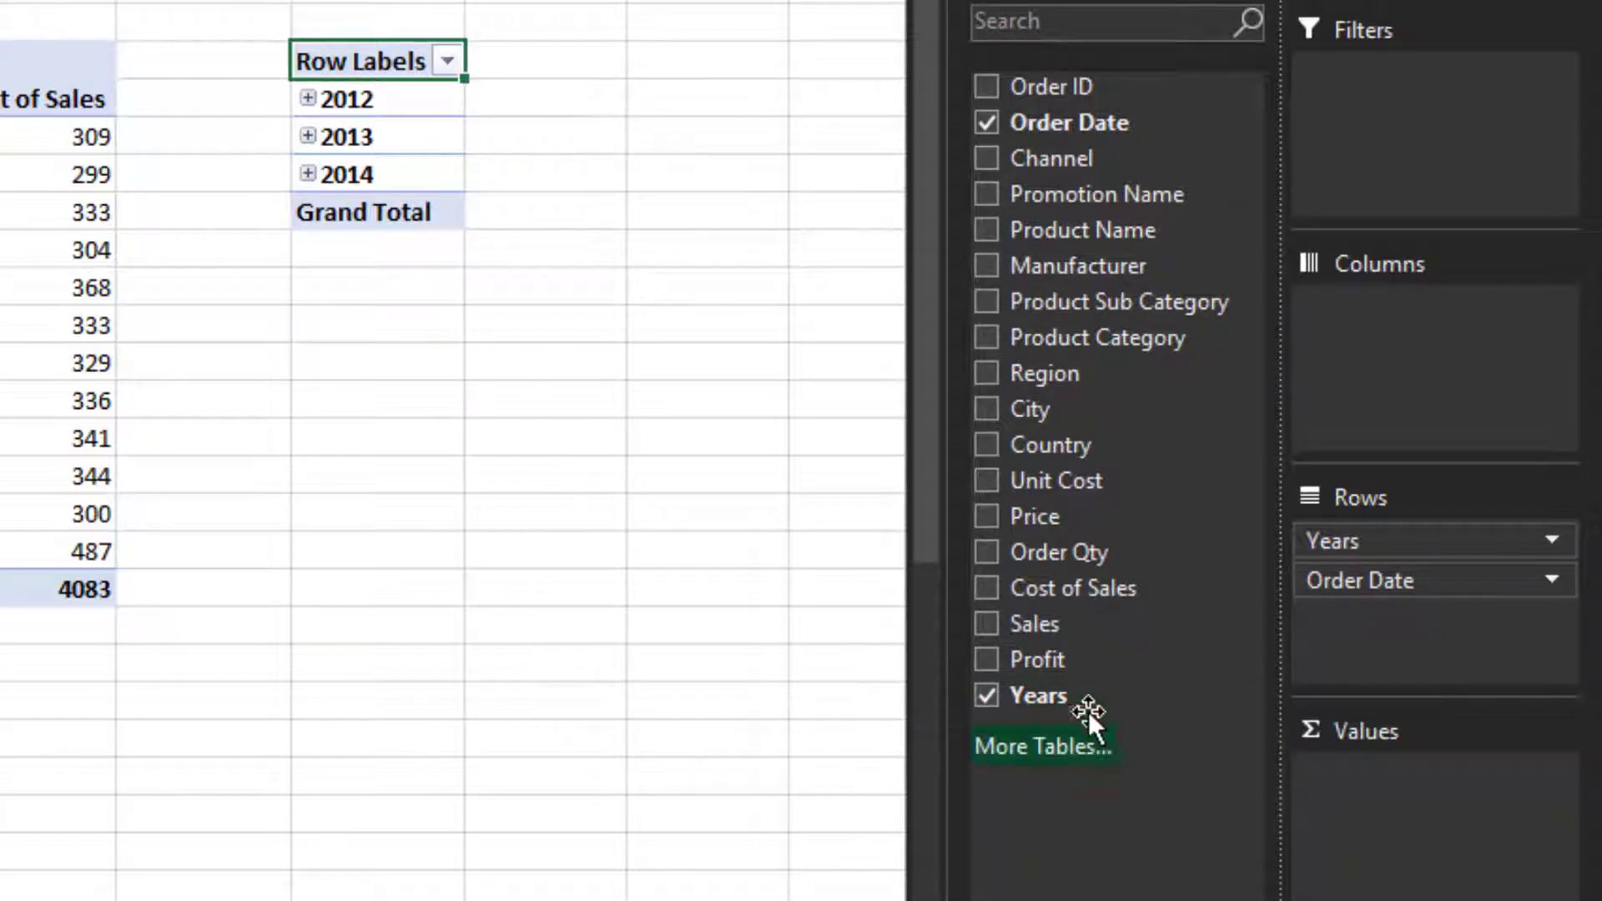
{"action": "left_click_drag", "start_coordinate": [1071, 698], "coordinate": [1431, 125]}
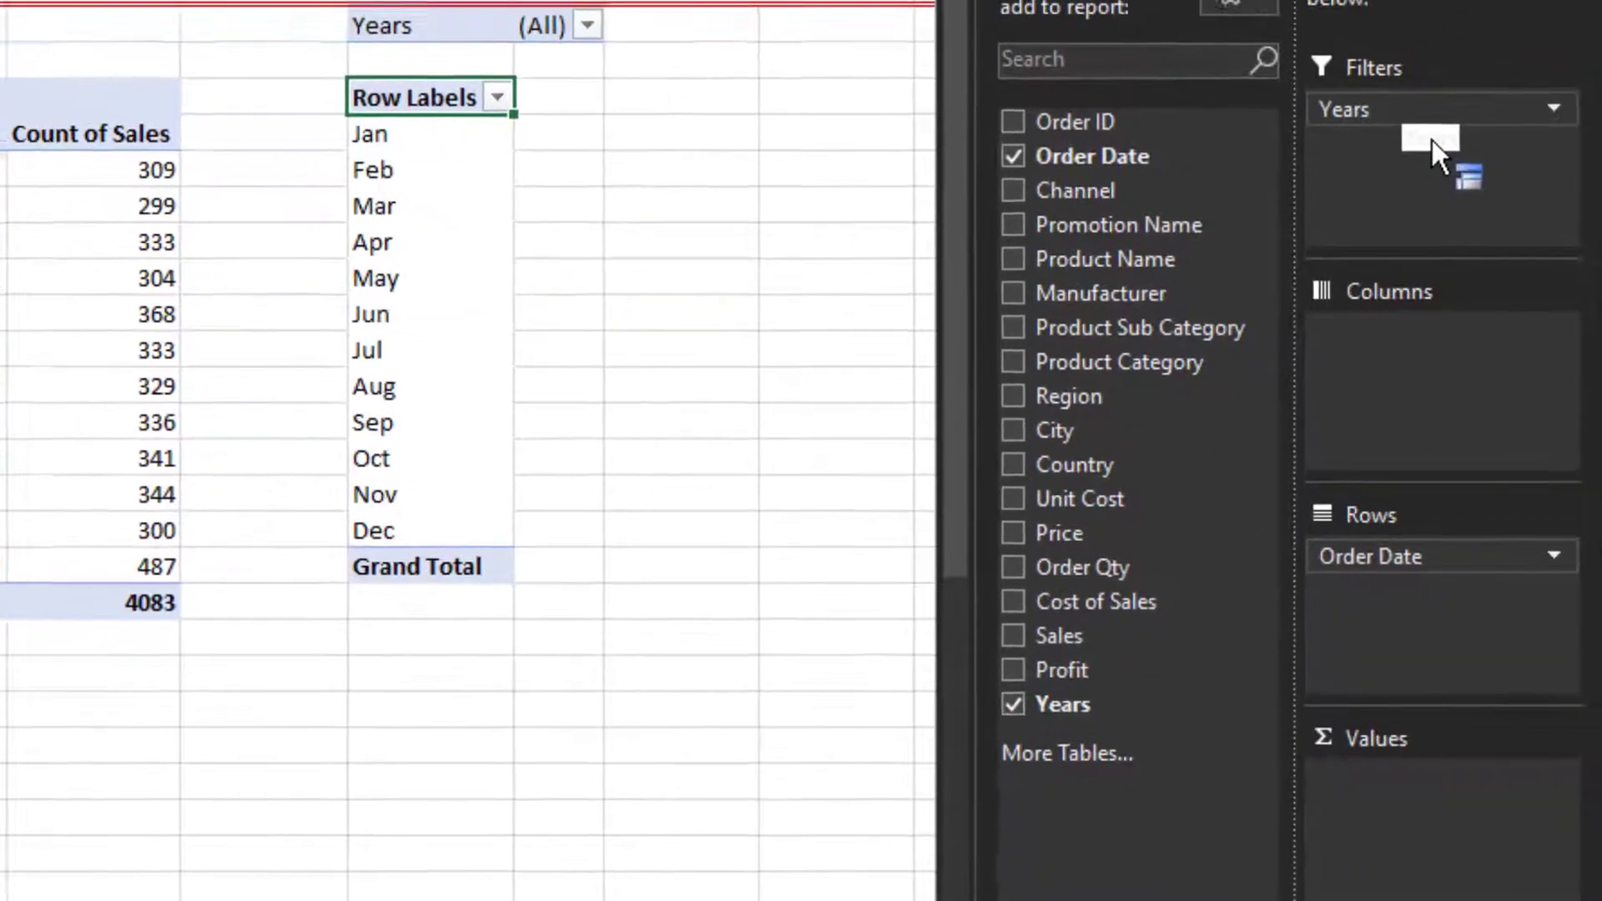
{"action": "left_click", "coordinate": [608, 45]}
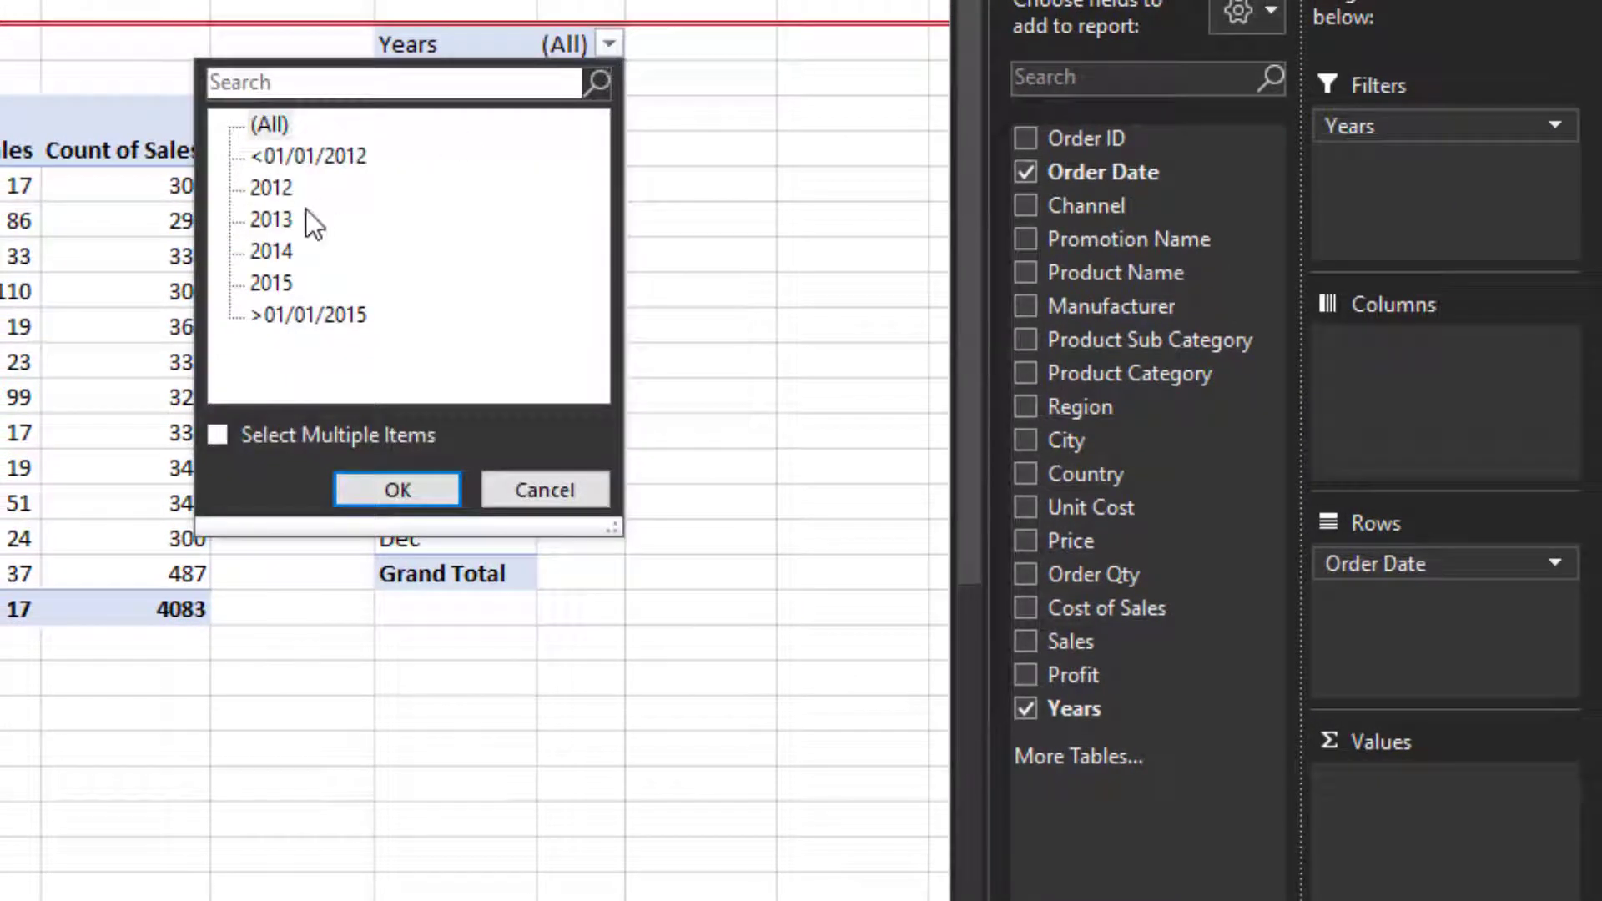
{"action": "left_click", "coordinate": [274, 251]}
{"action": "left_click", "coordinate": [424, 486]}
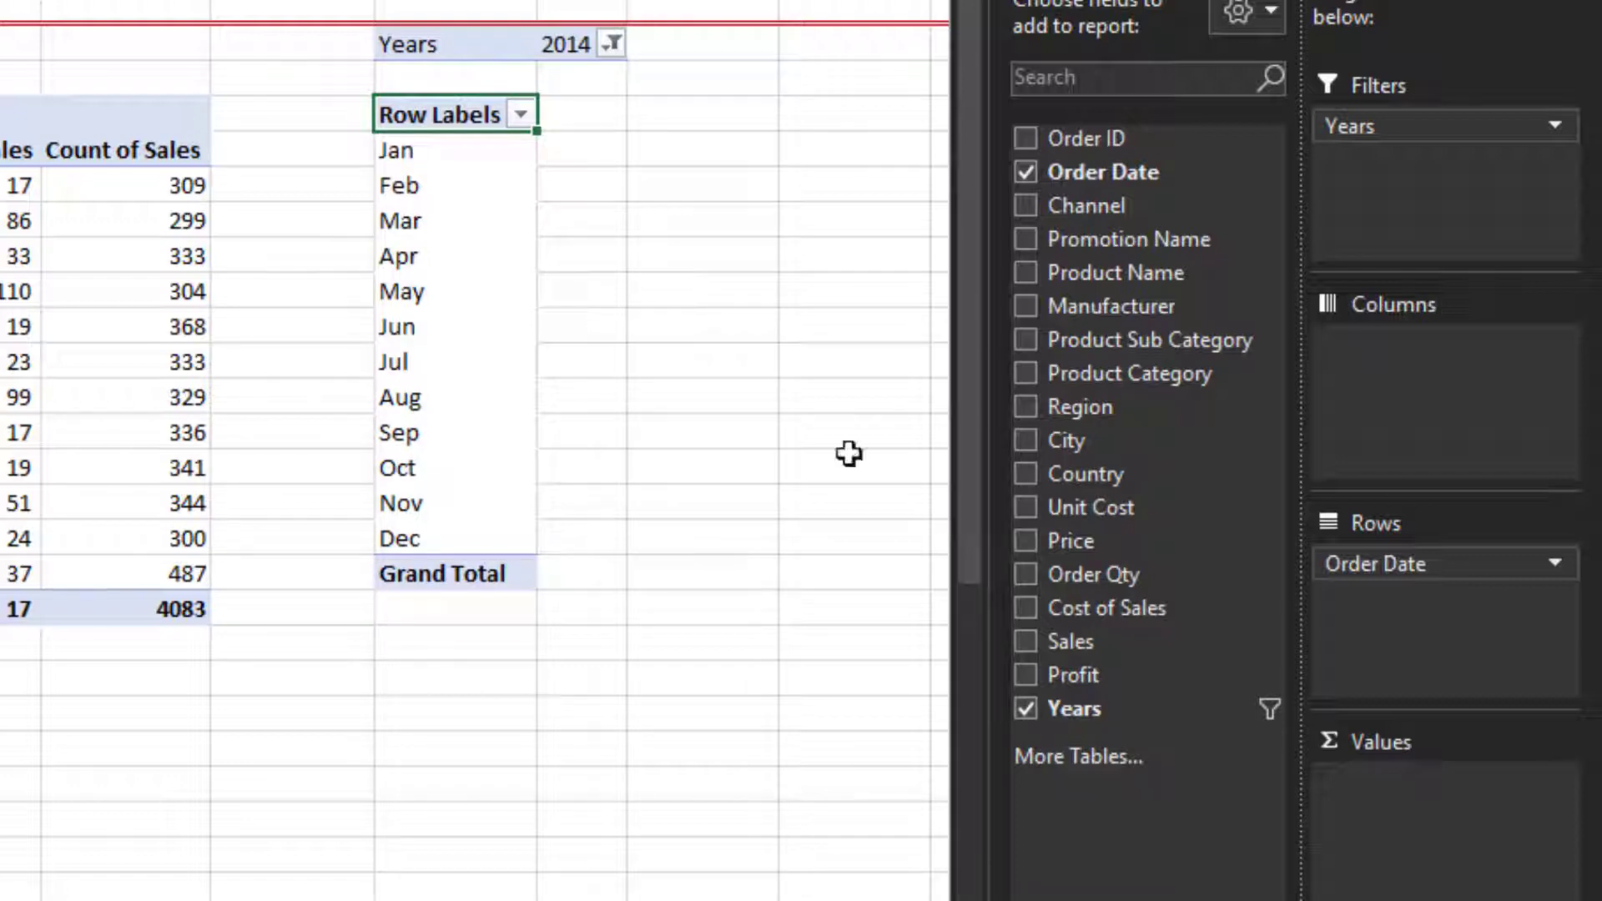
{"action": "left_click_drag", "start_coordinate": [1080, 642], "coordinate": [1428, 801]}
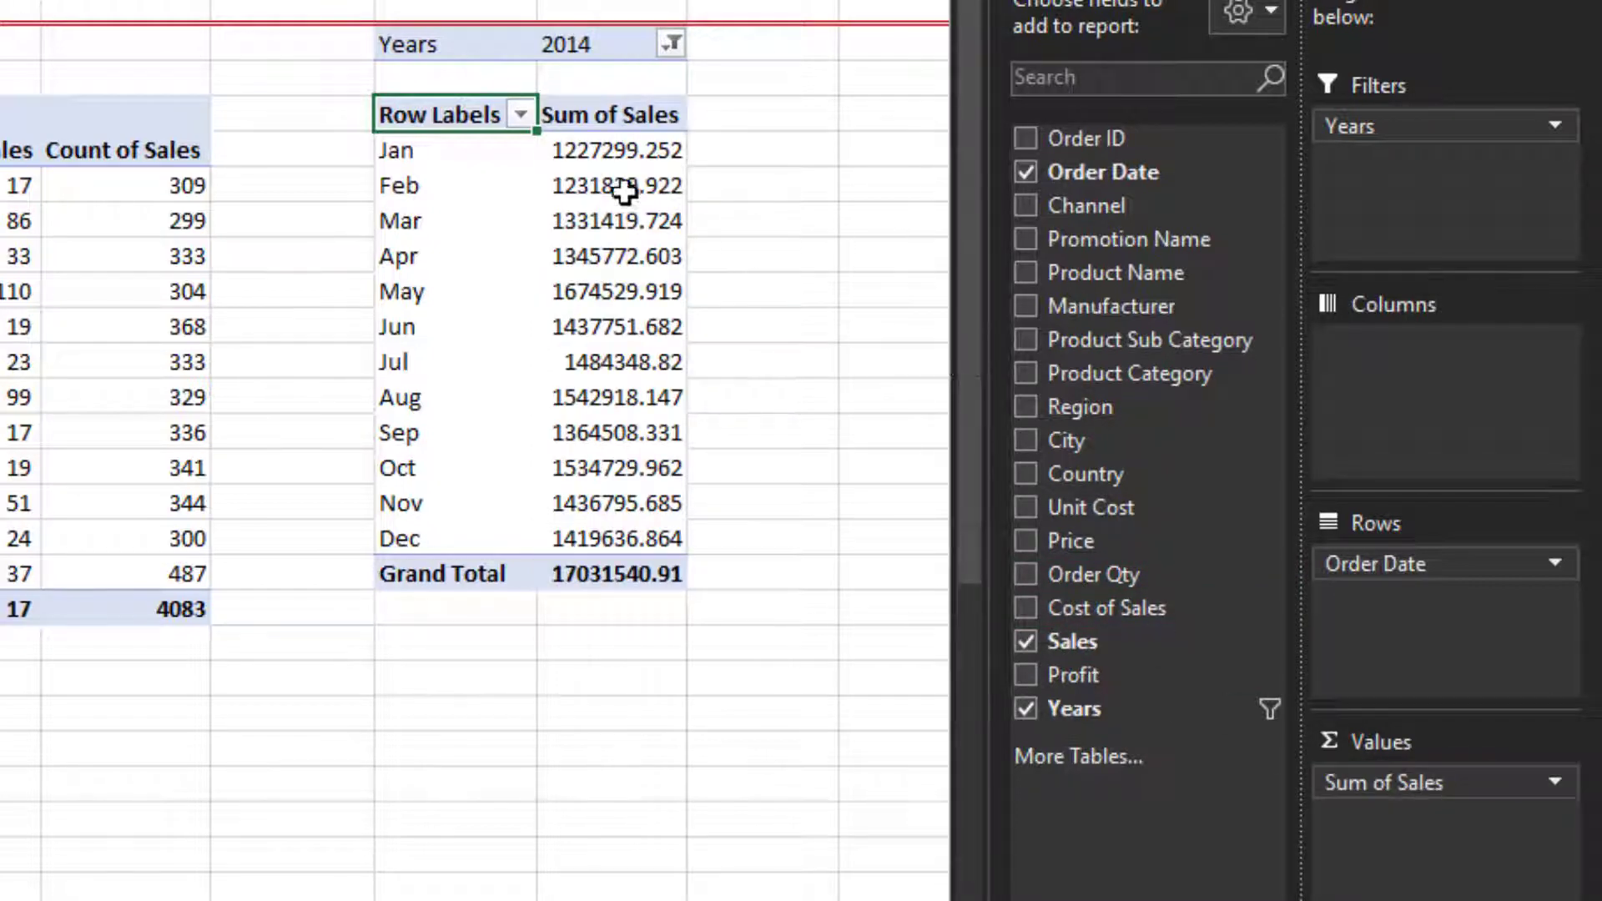
- Format the monthly Sum of Sales cells as Number with 0 decimals and a thousands separator
{"action": "mouse_move", "coordinate": [647, 574]}
{"action": "left_click_drag", "start_coordinate": [615, 150], "coordinate": [574, 573]}
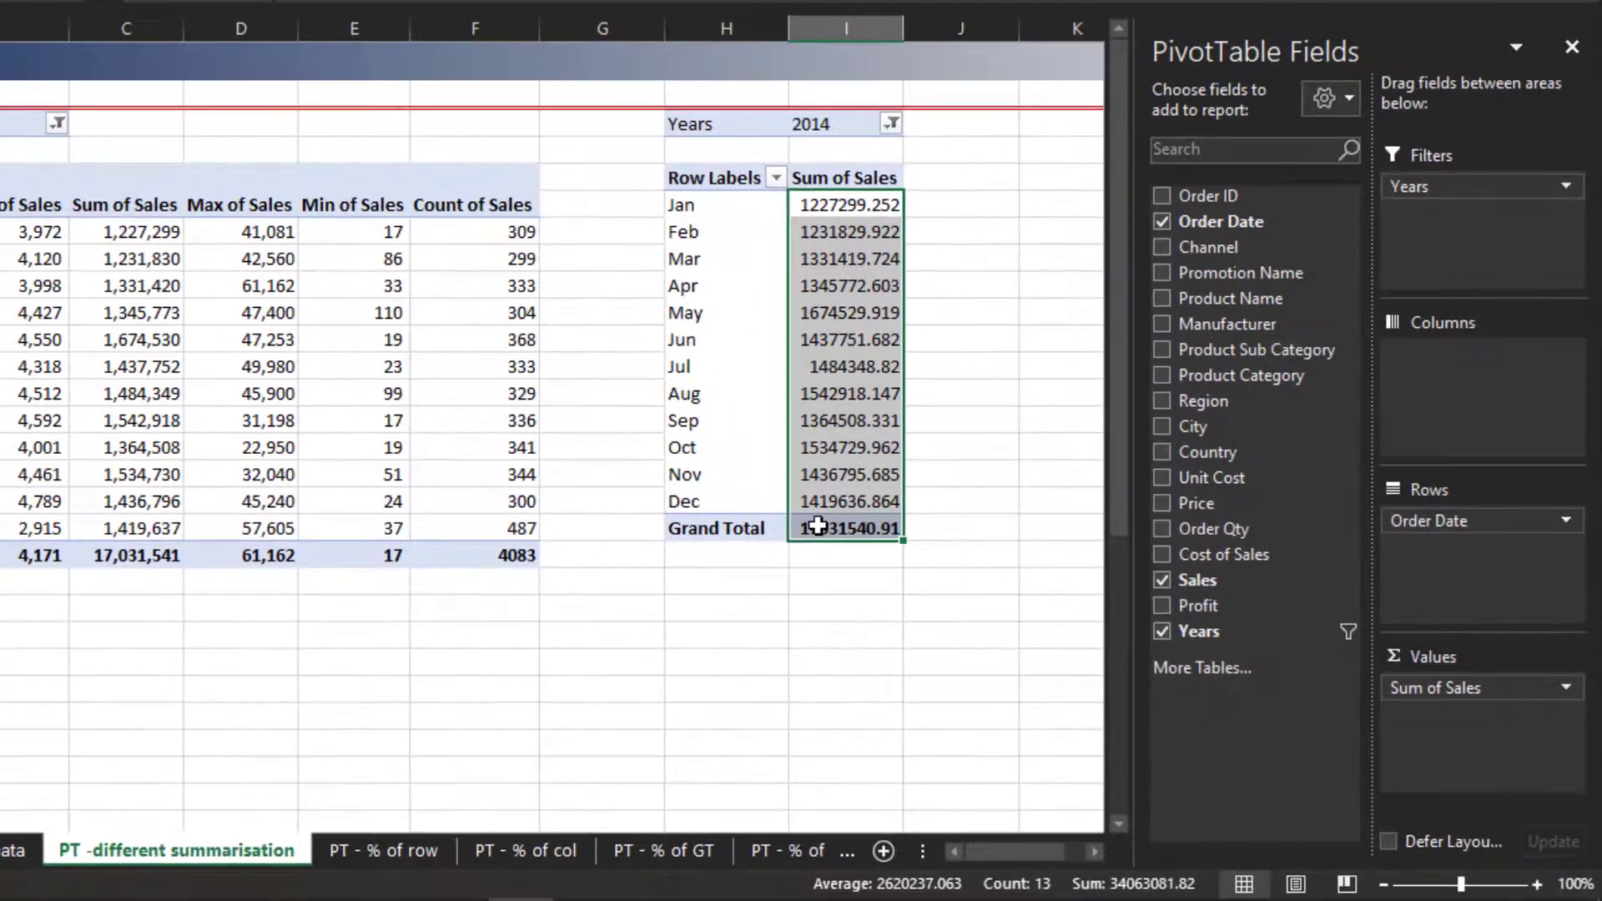
{"action": "key", "text": "ctrl+1"}
{"action": "key", "text": "Down"}
{"action": "key", "text": "Tab"}
{"action": "key", "text": "Down"}
{"action": "key", "text": "Down"}
{"action": "key", "text": "Tab"}
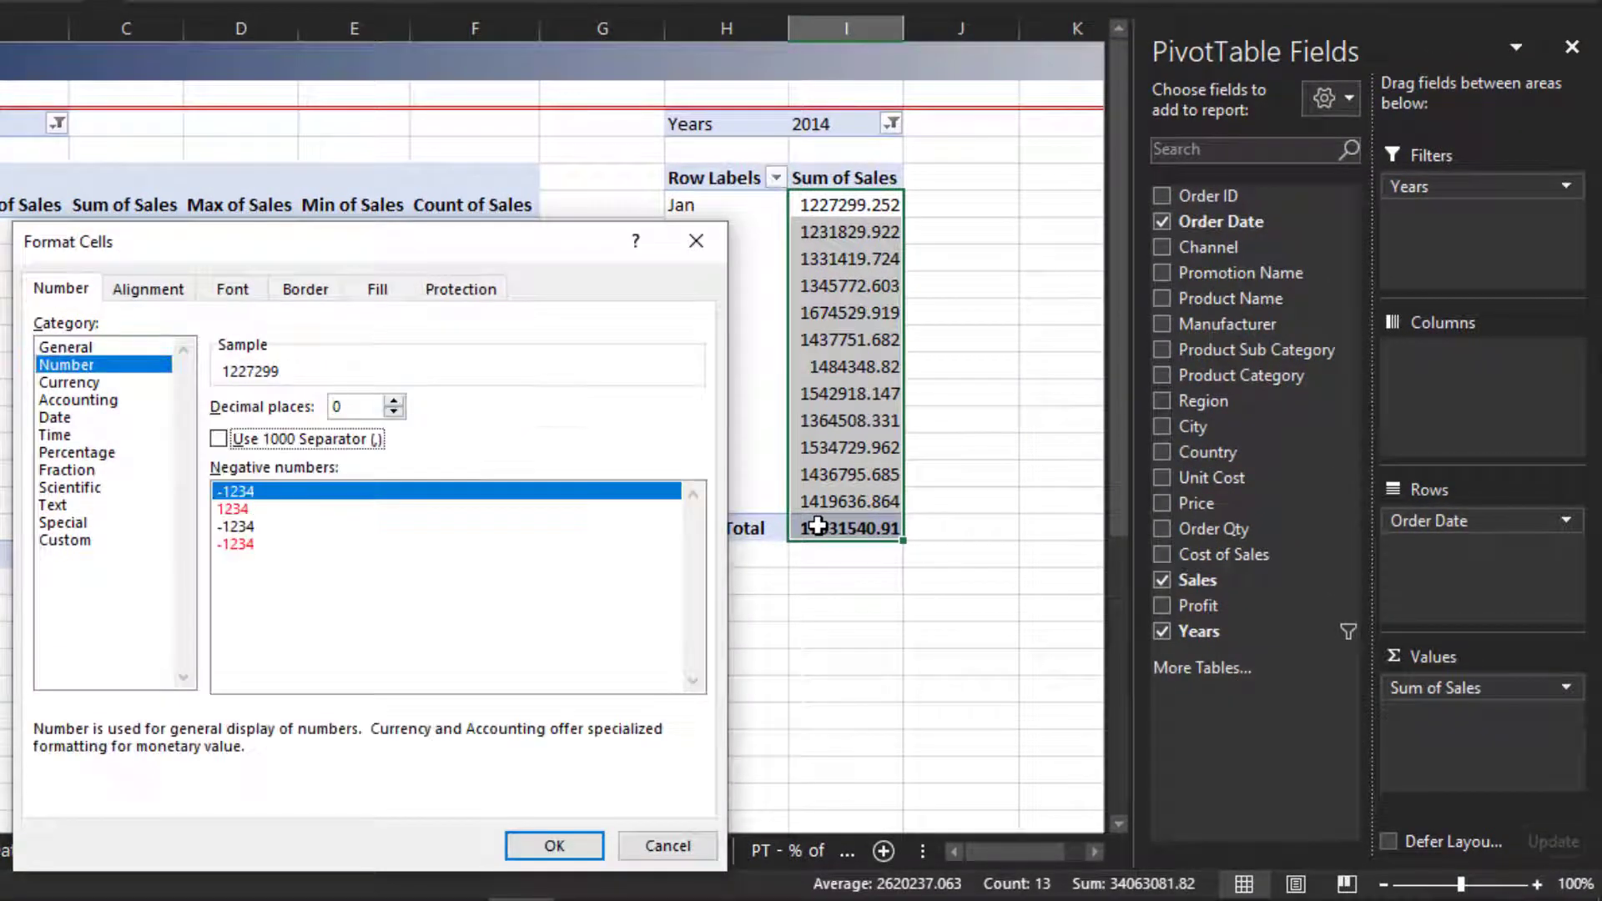
{"action": "key", "text": "space"}
{"action": "key", "text": "Tab"}
{"action": "key", "text": "Down"}
{"action": "key", "text": "Down"}
{"action": "key", "text": "Return"}
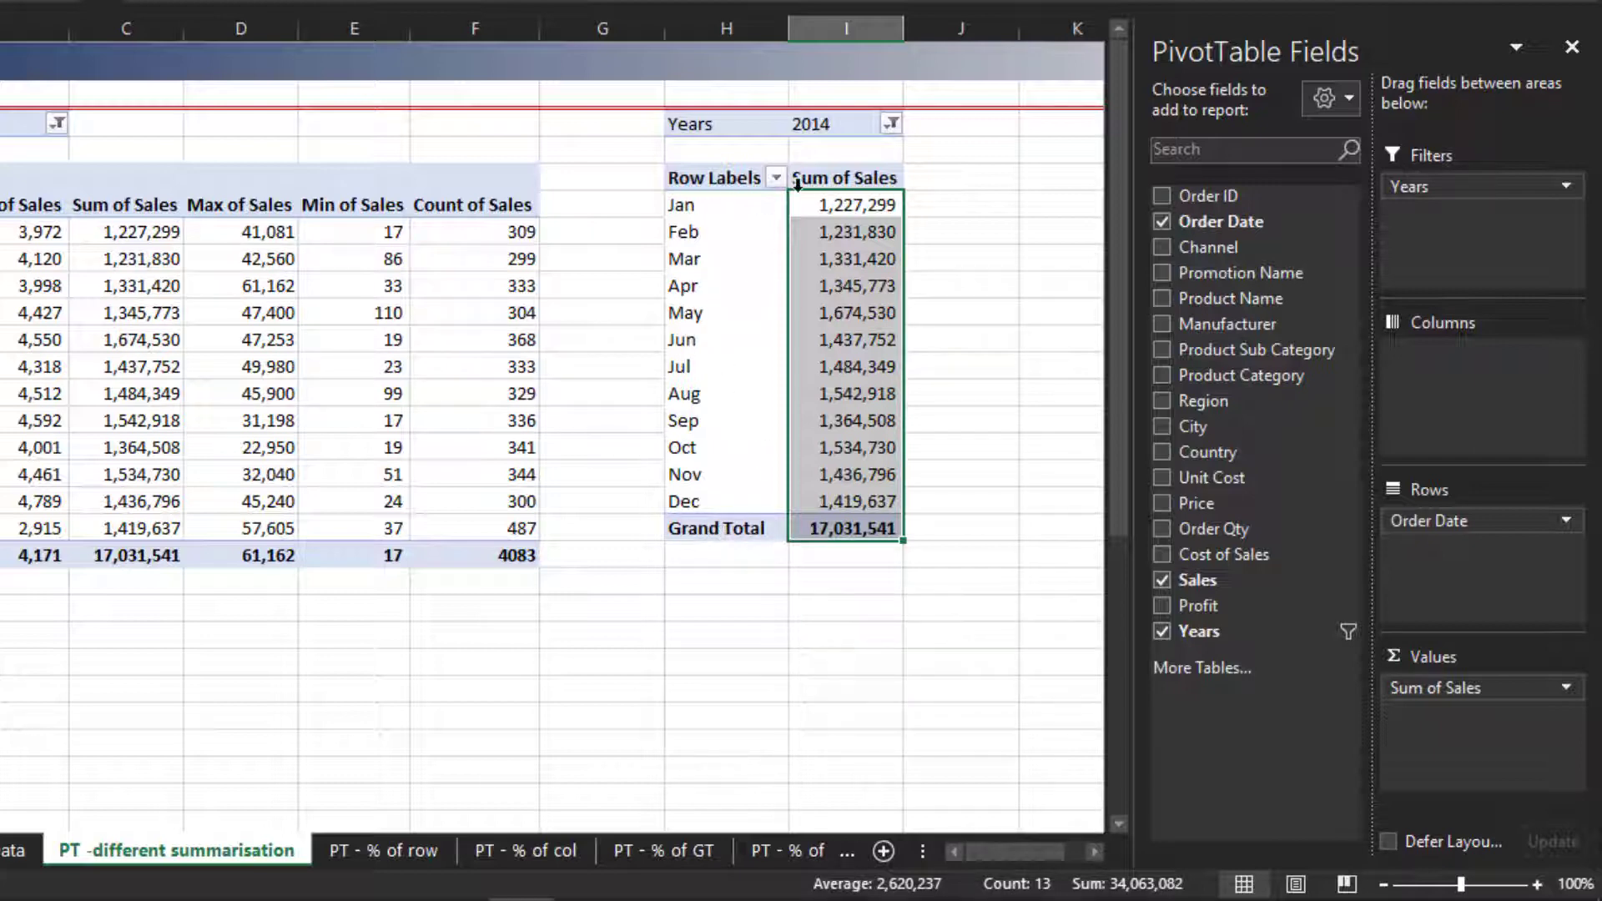
- Turn on Classic PivotTable layout in the PivotTable Options display settings
{"action": "left_click", "coordinate": [832, 177]}
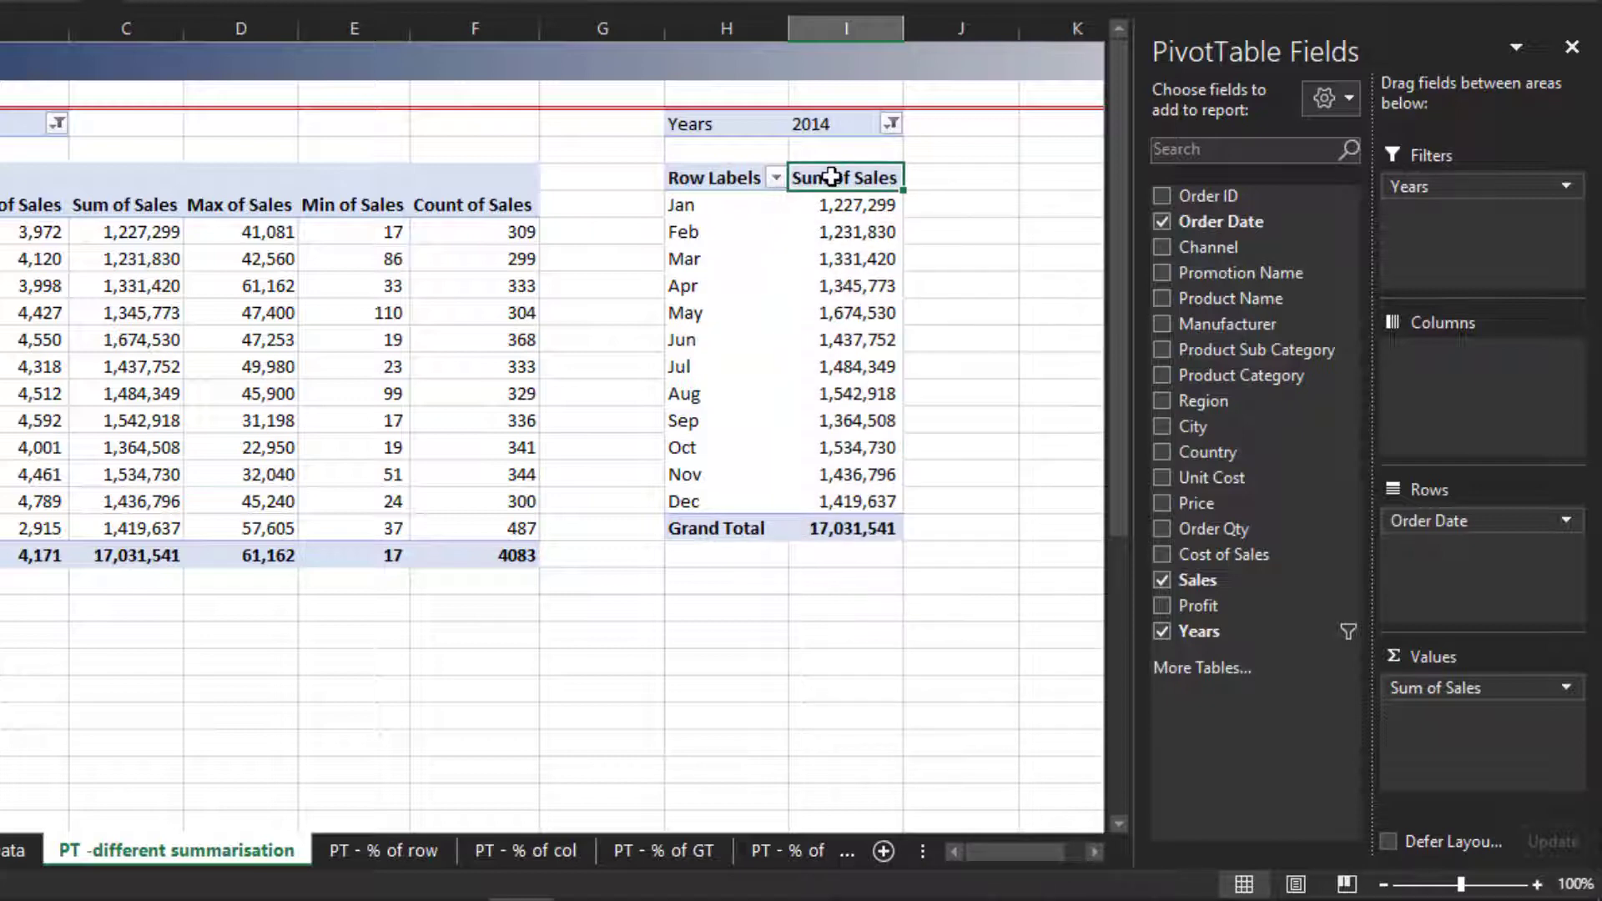
{"action": "right_click", "coordinate": [821, 175]}
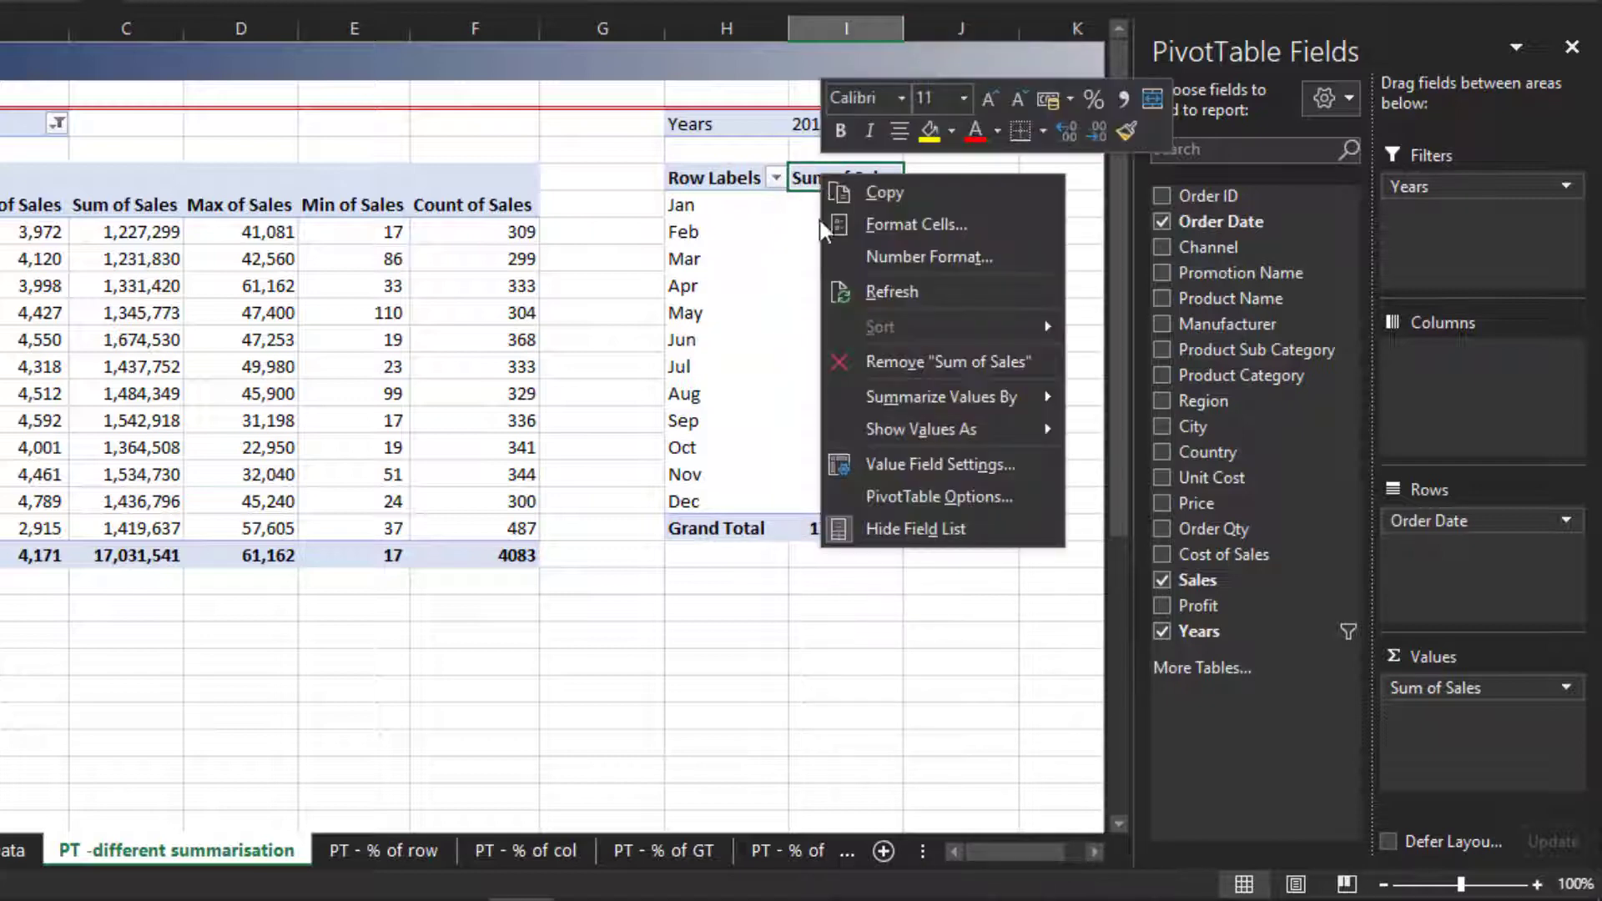
{"action": "left_click", "coordinate": [850, 496]}
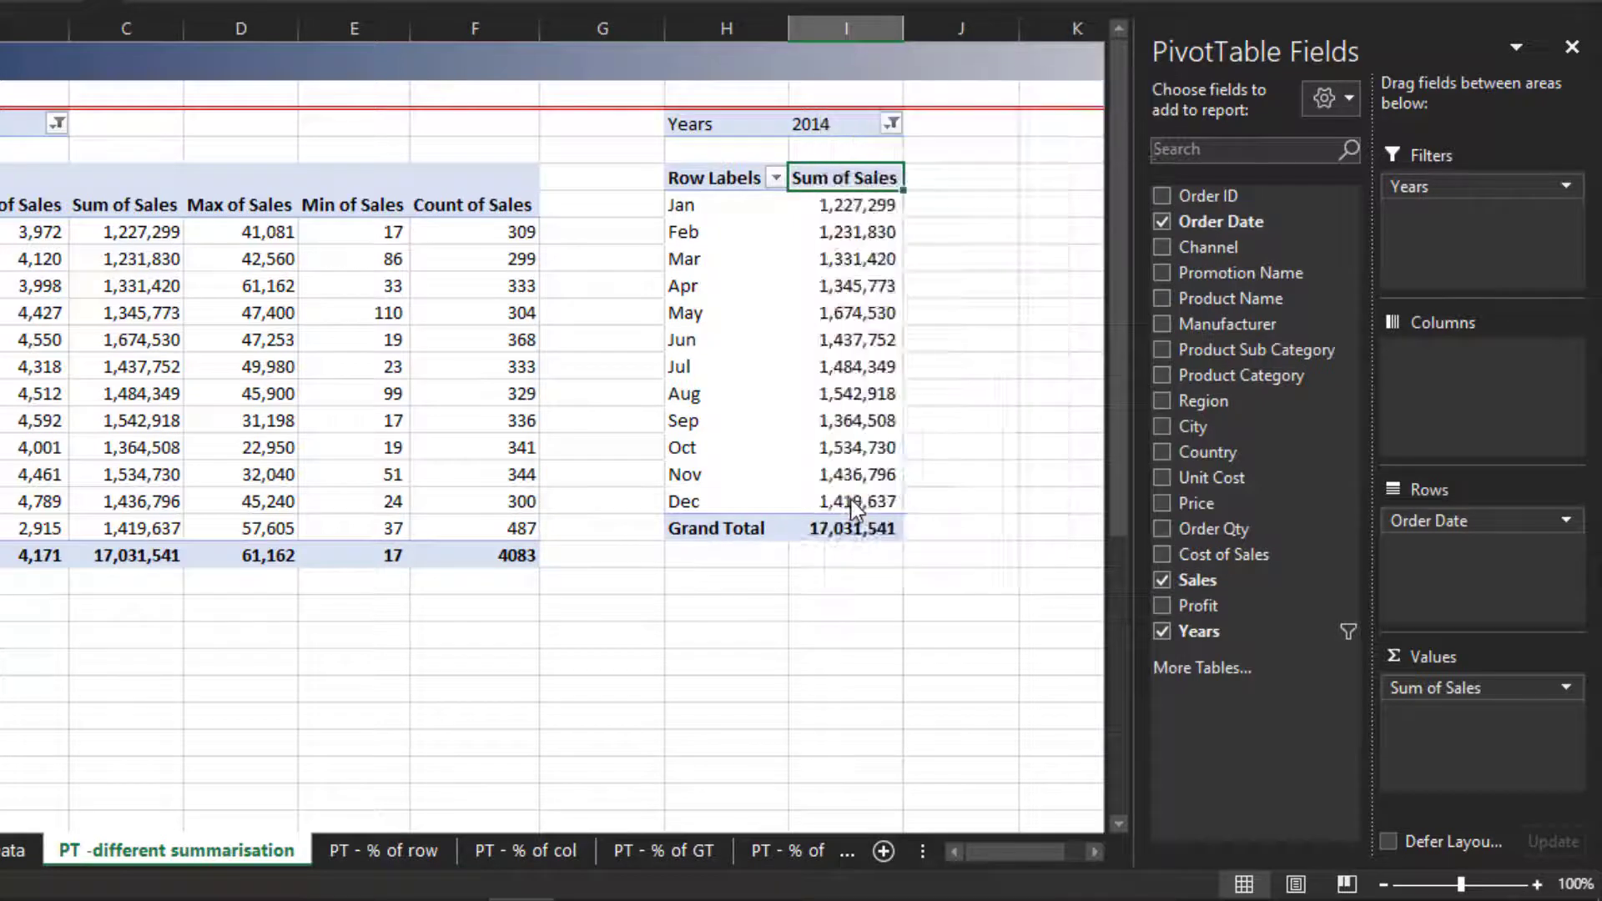
{"action": "left_click", "coordinate": [857, 264]}
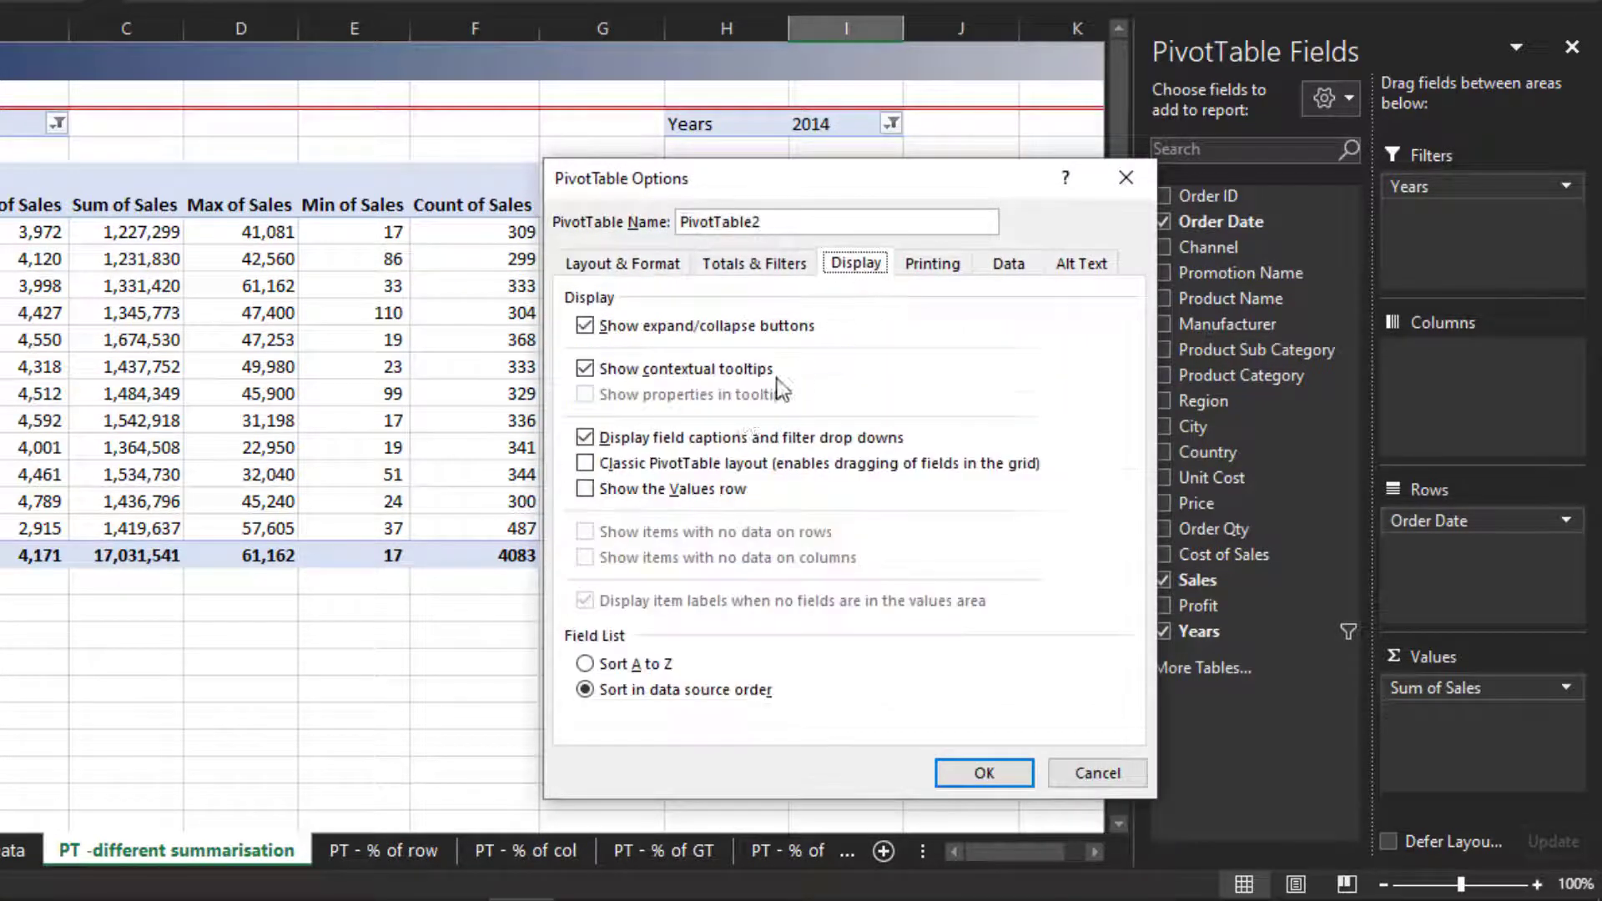
{"action": "left_click", "coordinate": [676, 467]}
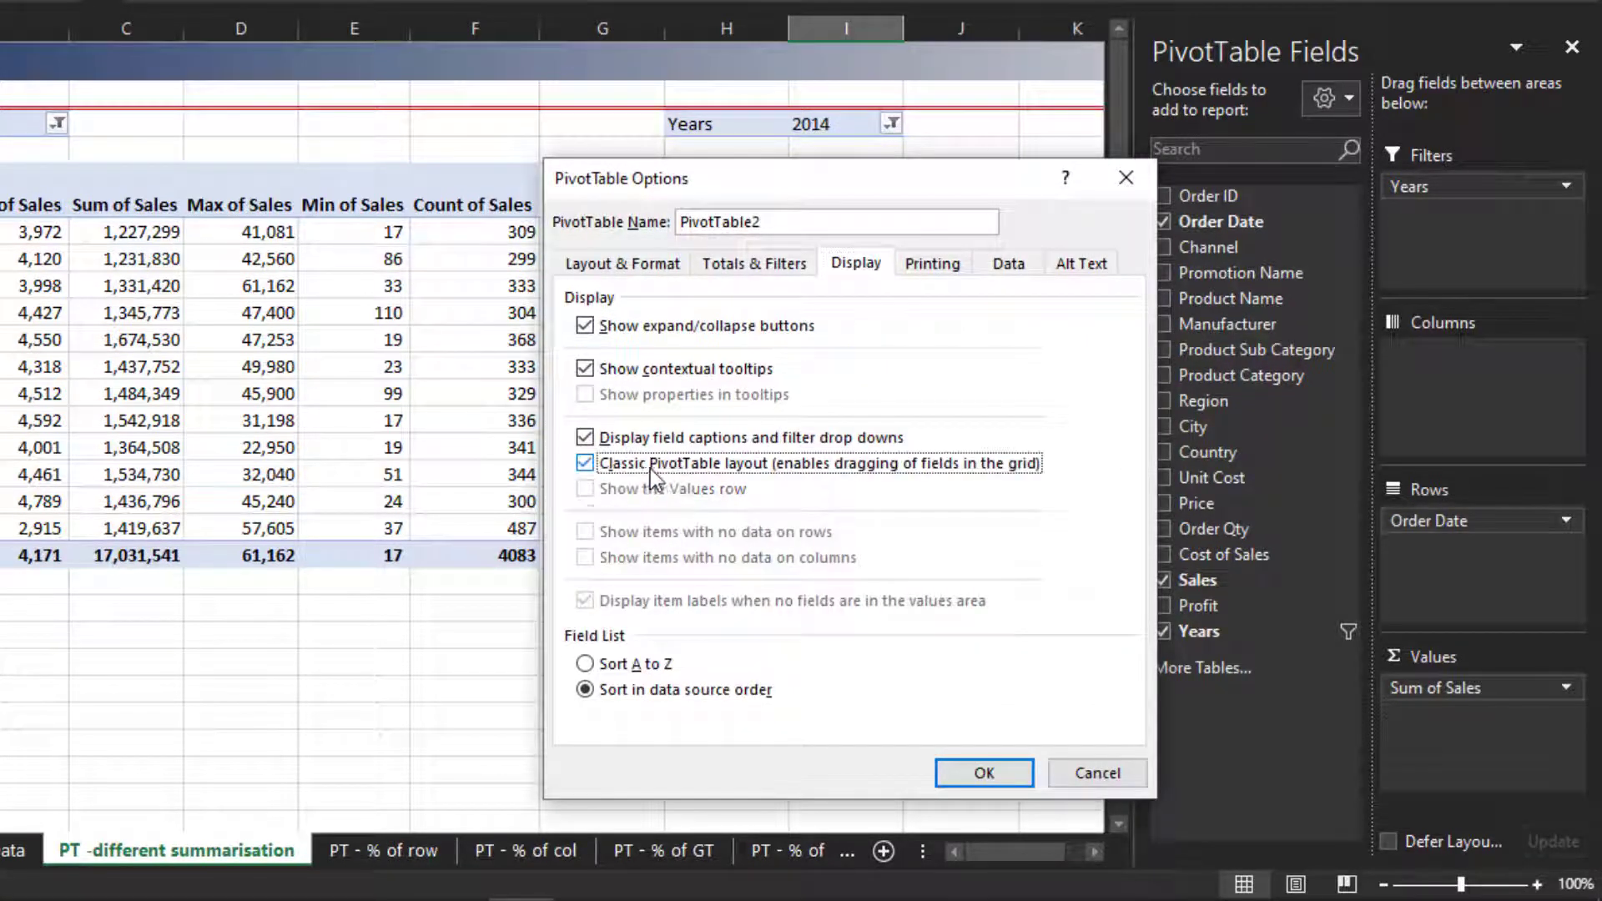
{"action": "left_click", "coordinate": [1000, 774]}
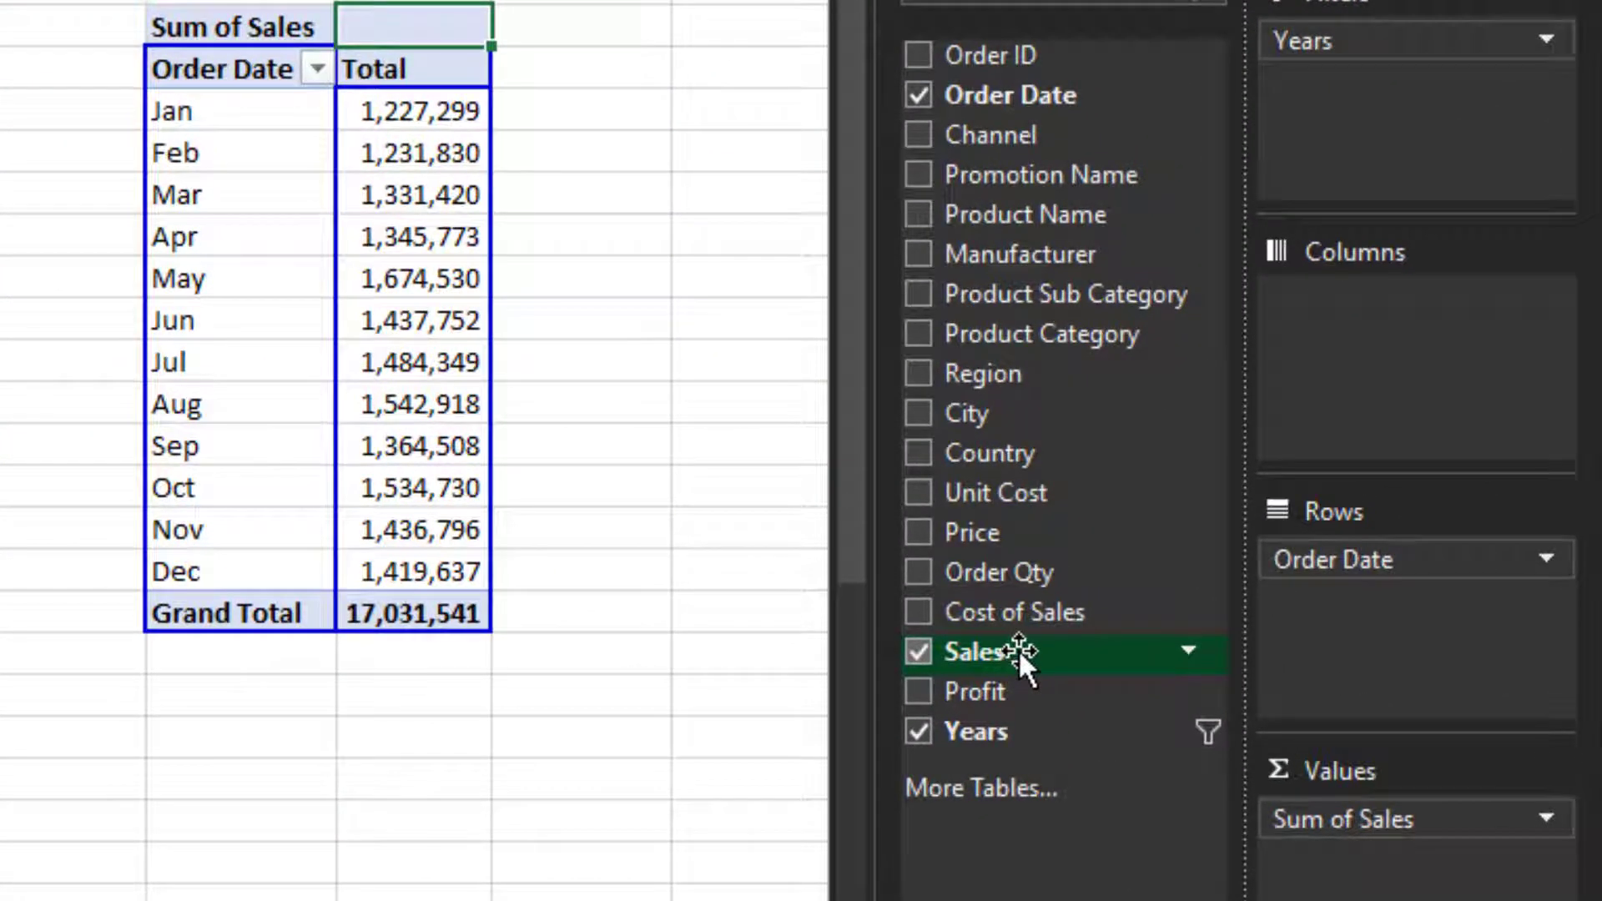
- Add Sales to the values a second time and summarise it as Average of Sales
{"action": "left_click_drag", "start_coordinate": [1018, 649], "coordinate": [1373, 893]}
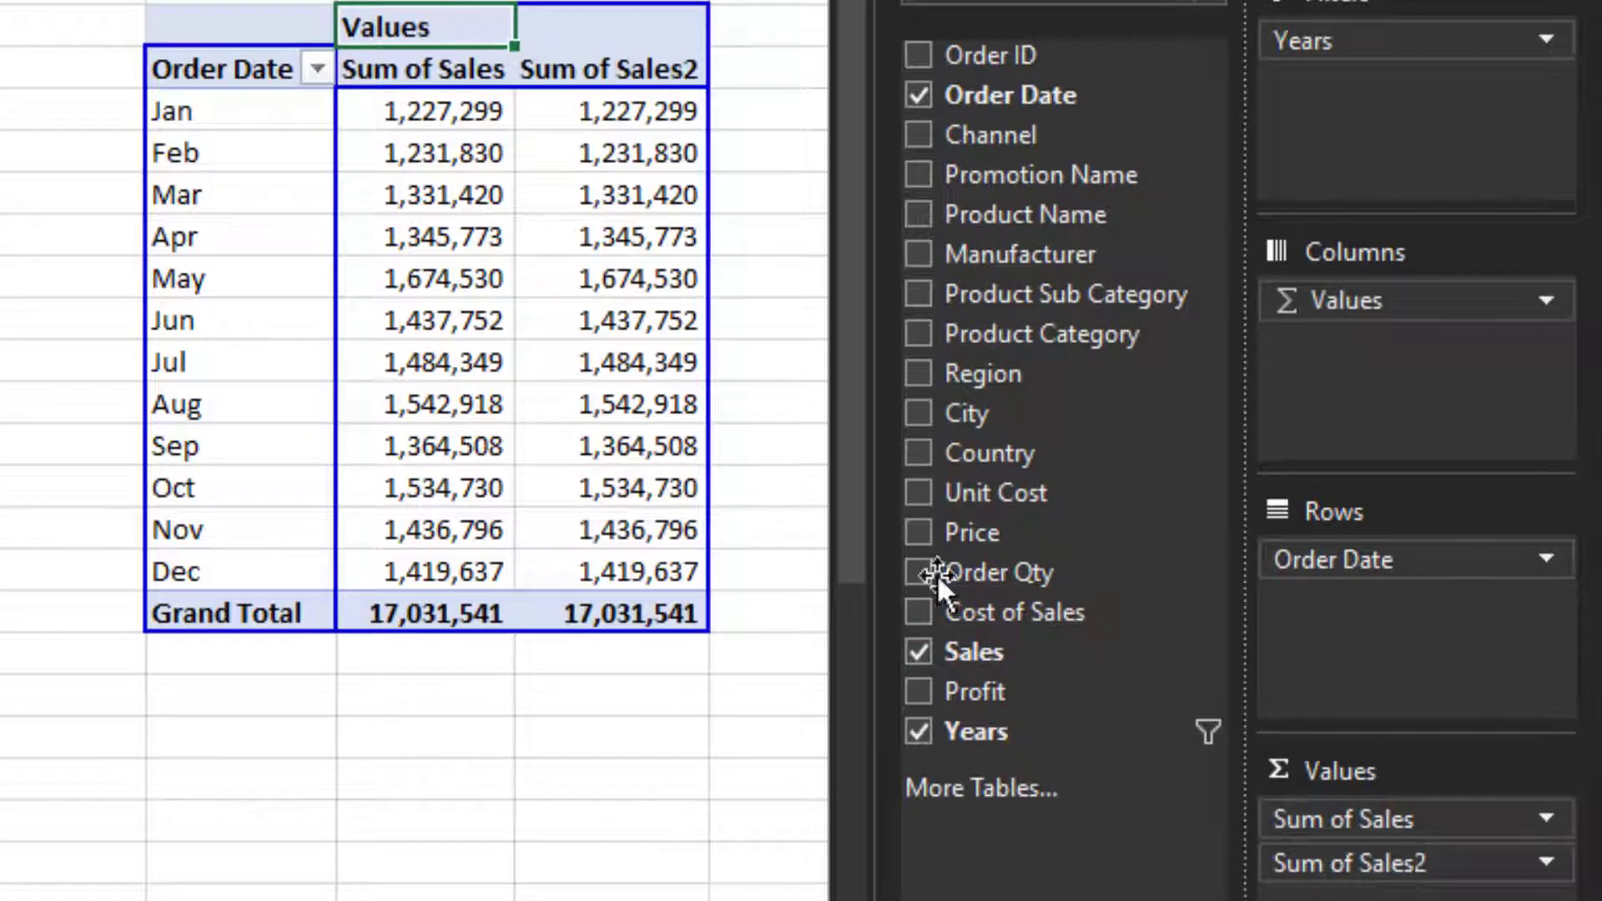
{"action": "mouse_move", "coordinate": [622, 547]}
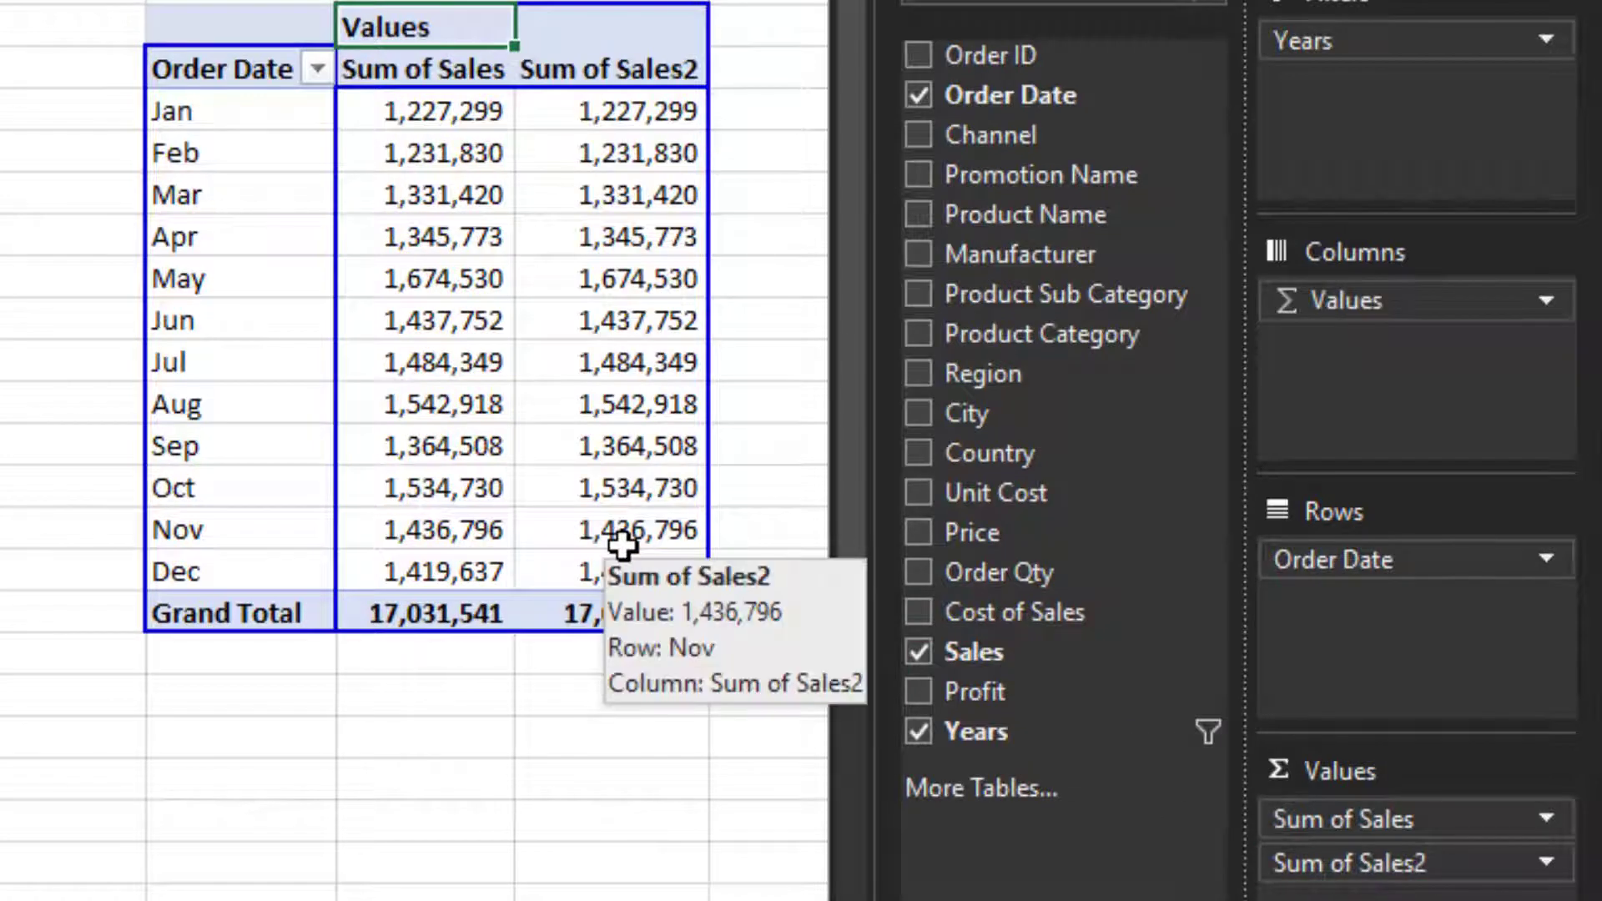
{"action": "left_click", "coordinate": [1506, 868]}
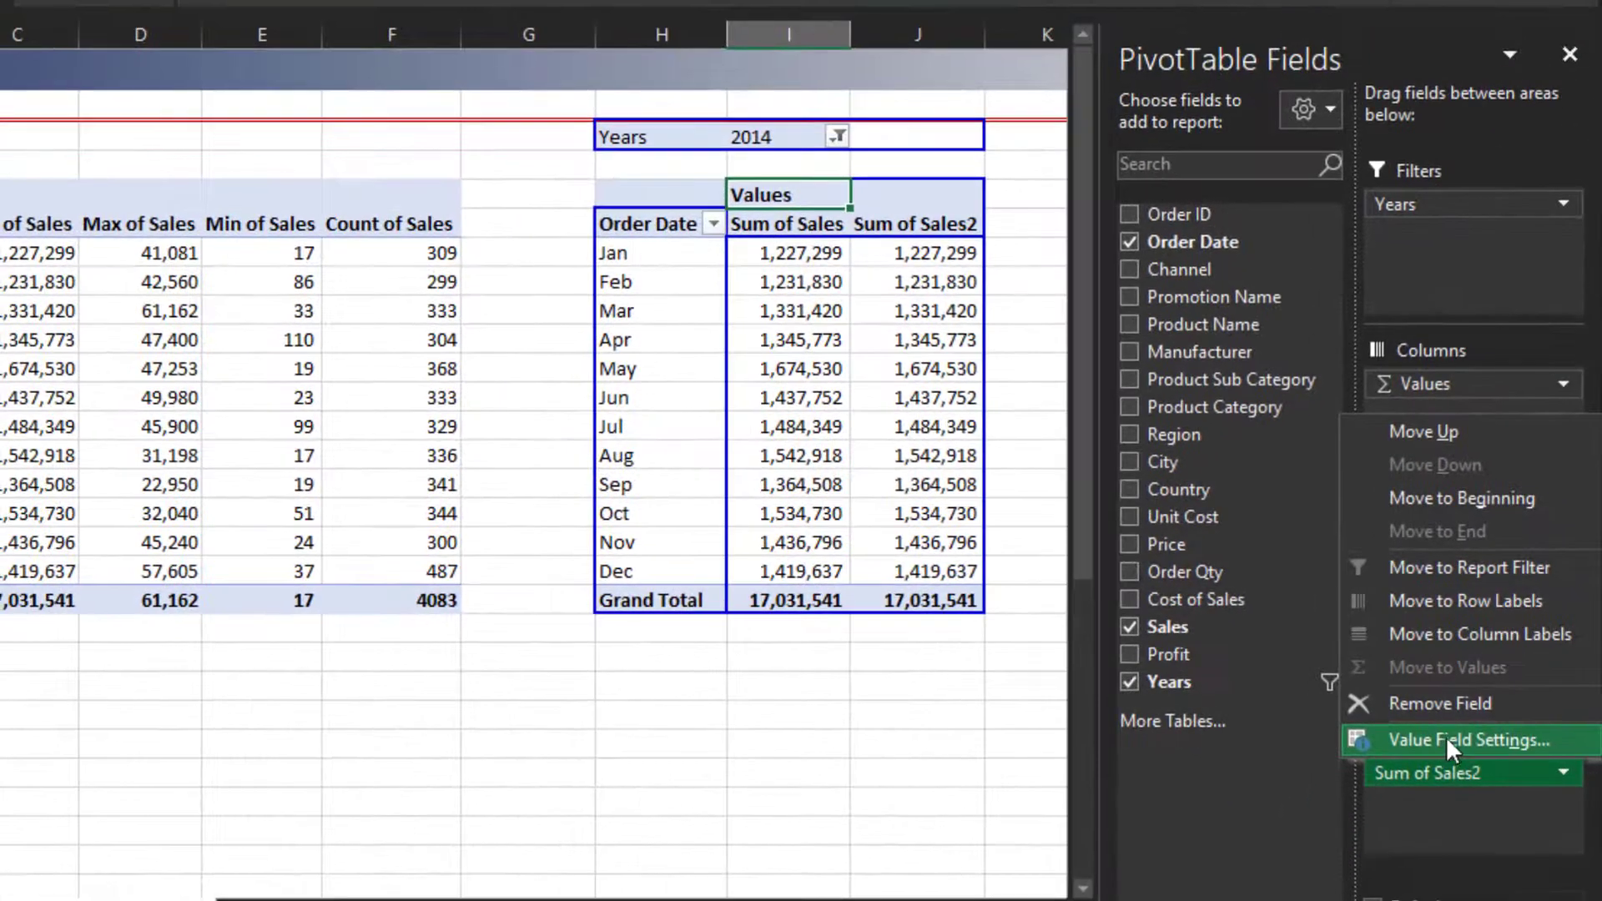
{"action": "left_click", "coordinate": [1447, 739]}
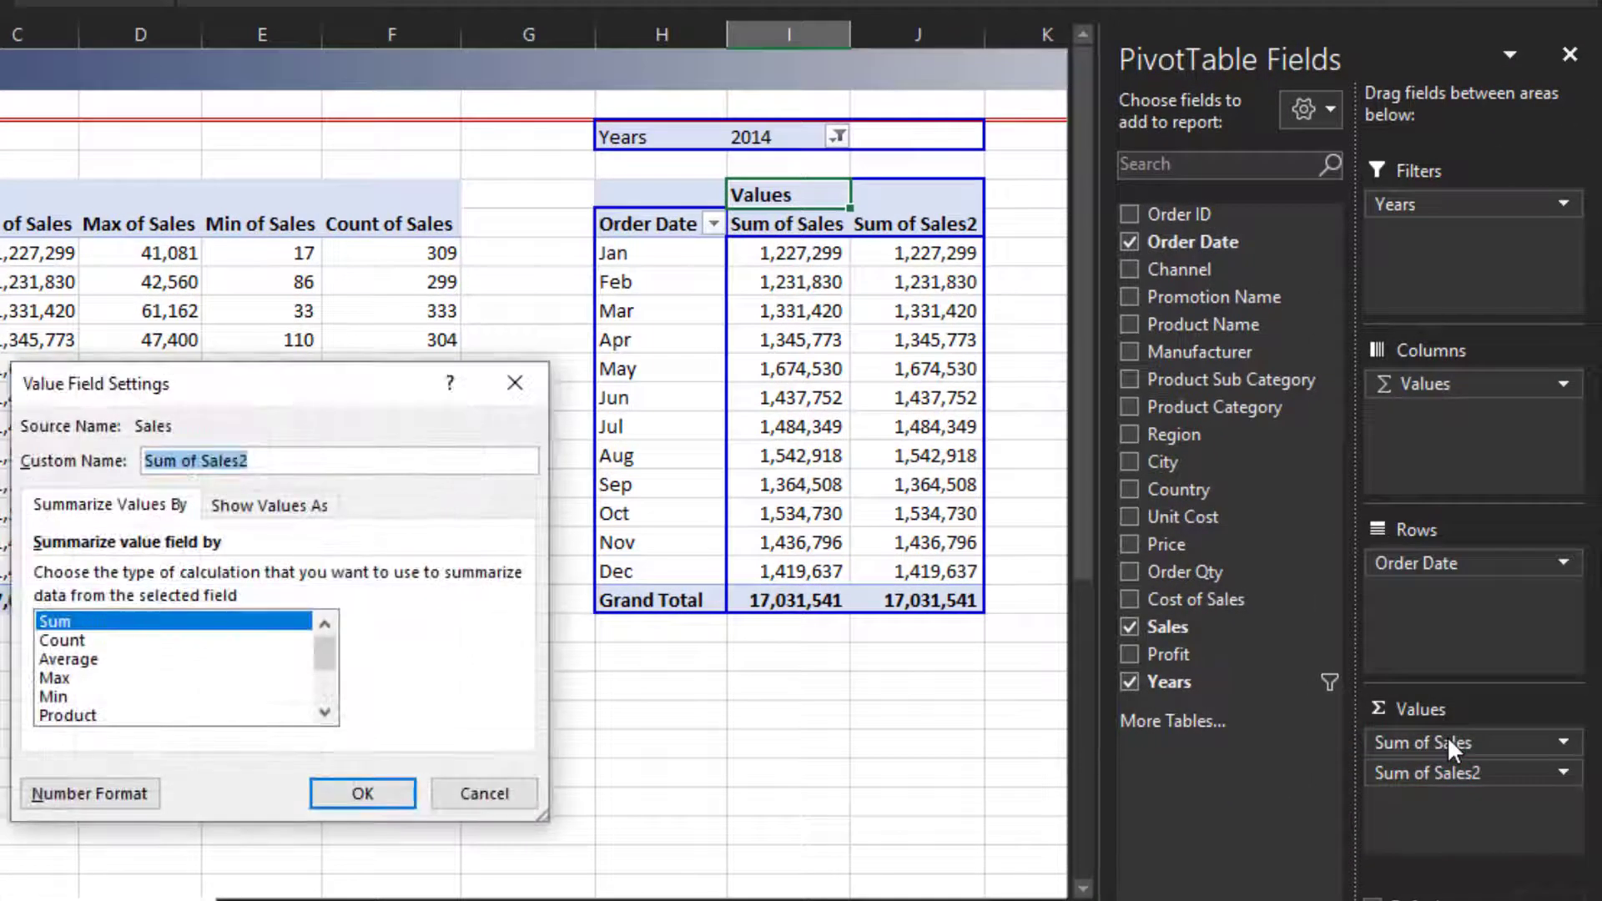
{"action": "left_click", "coordinate": [87, 659]}
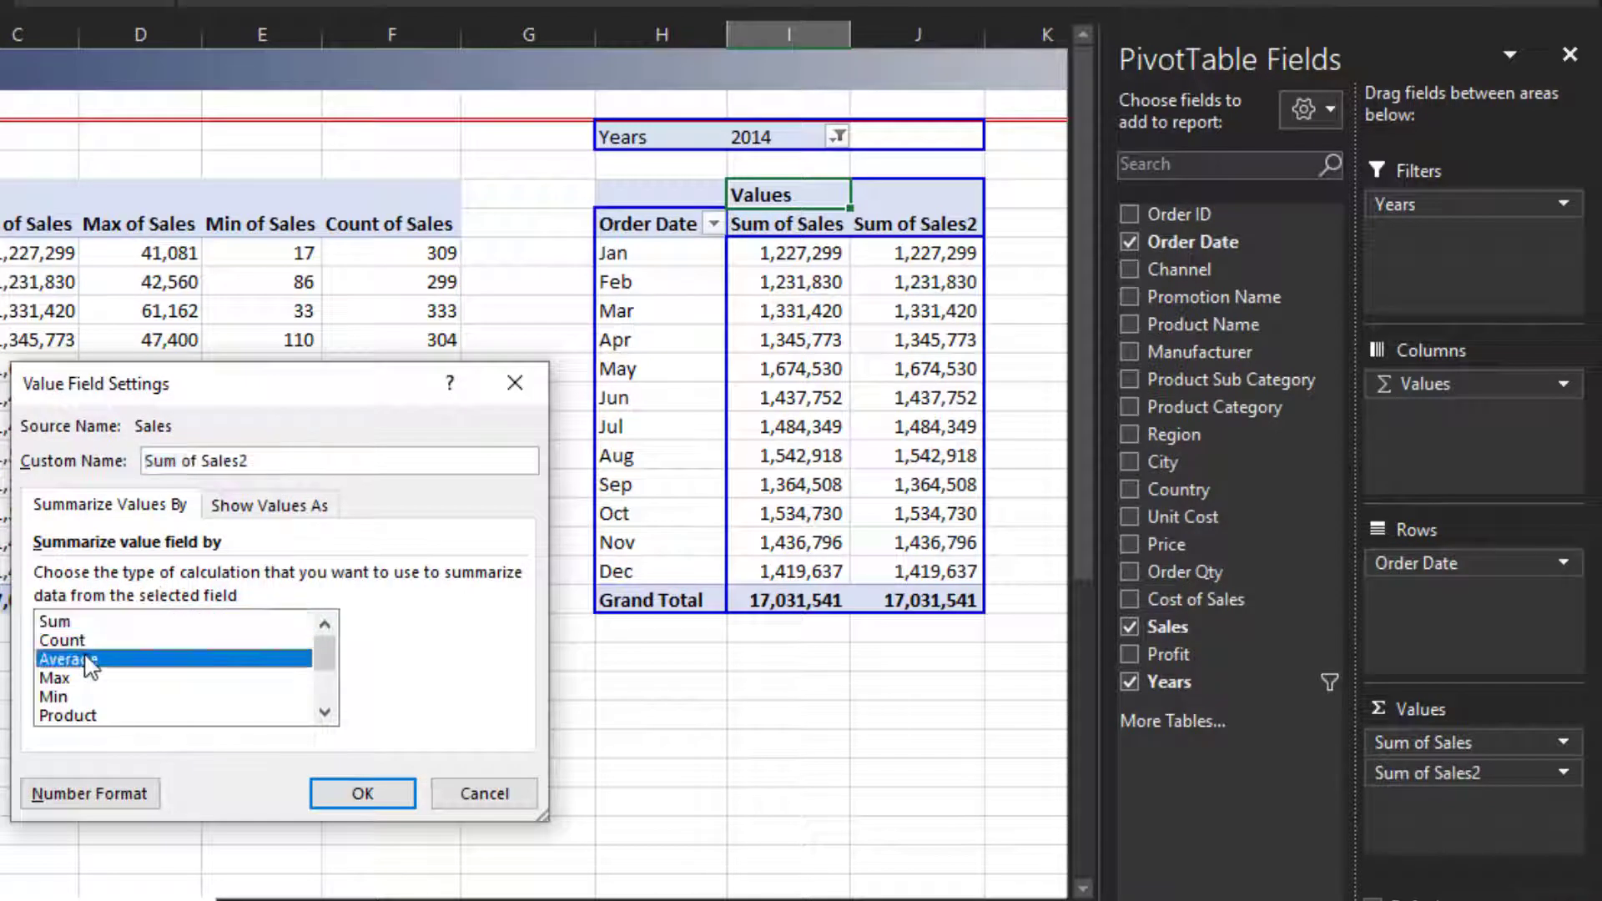
{"action": "left_click", "coordinate": [328, 458]}
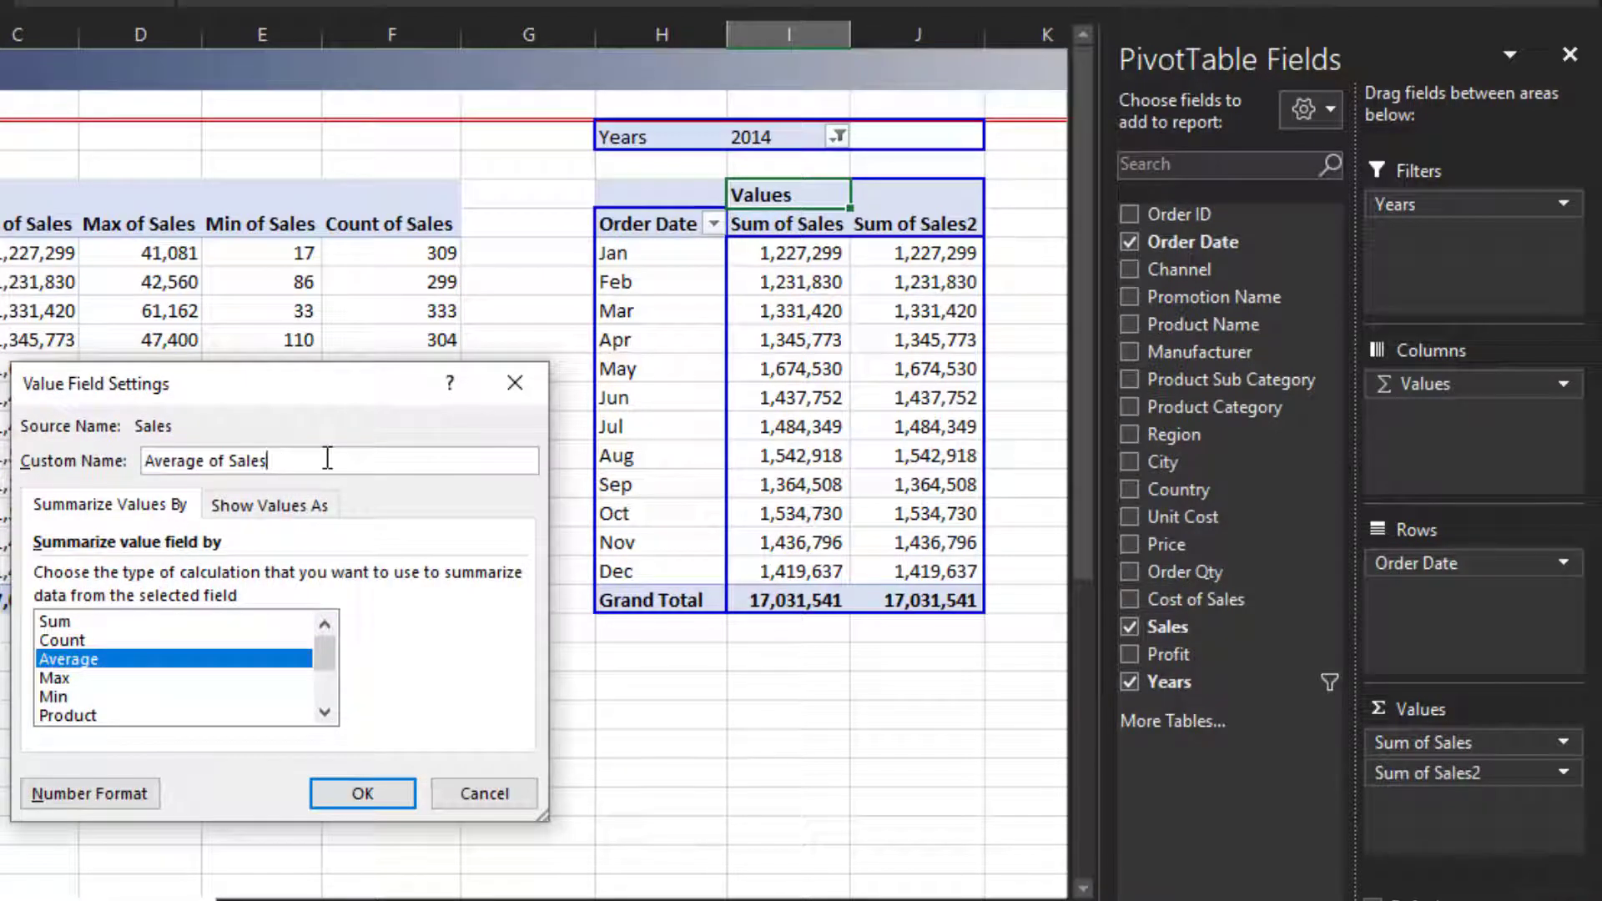
{"action": "left_click", "coordinate": [363, 794]}
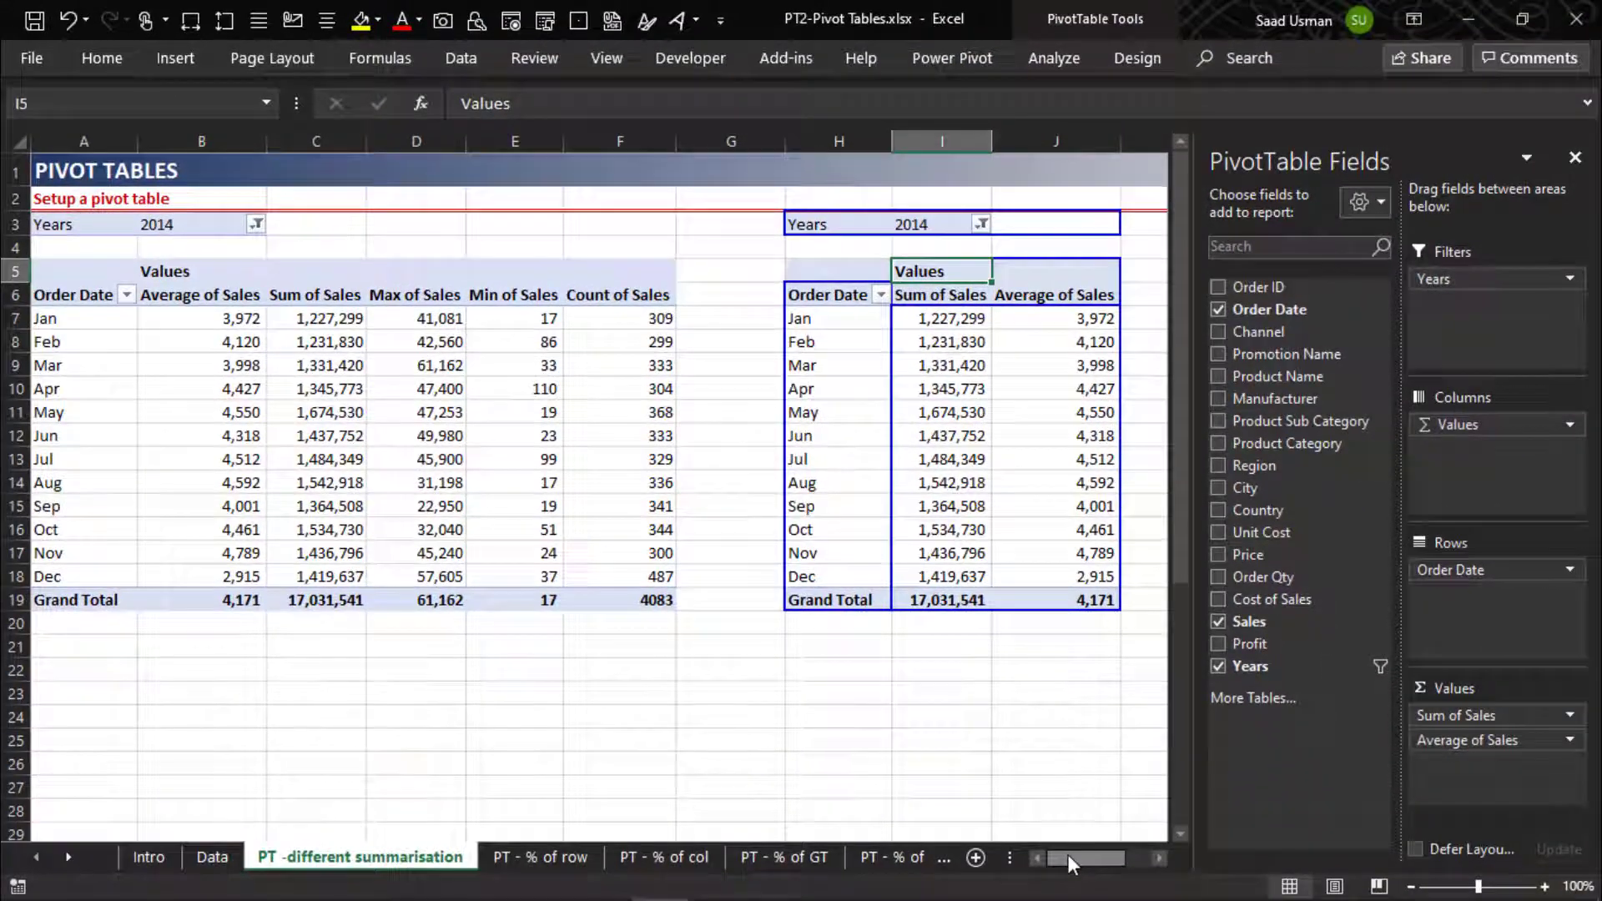
{"action": "left_click_drag", "start_coordinate": [1068, 855], "coordinate": [1090, 855]}
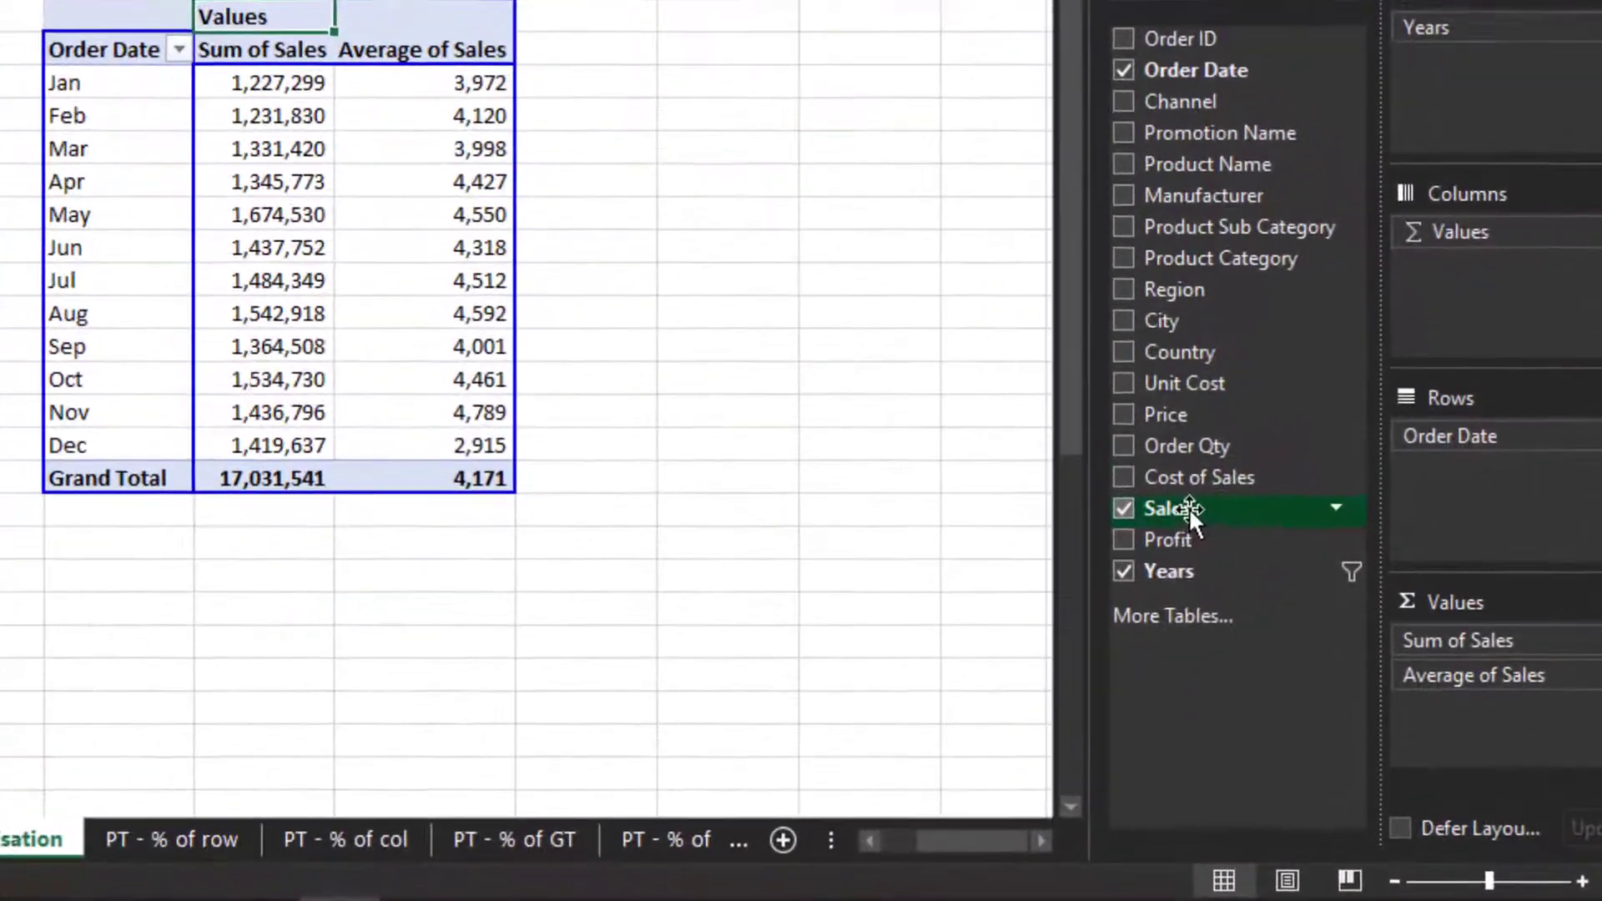
- Add a third Sales value summarised by Max and rename its header Max of Sales
{"action": "left_click_drag", "start_coordinate": [1259, 624], "coordinate": [1450, 730]}
{"action": "left_click_drag", "start_coordinate": [1448, 657], "coordinate": [1485, 707]}
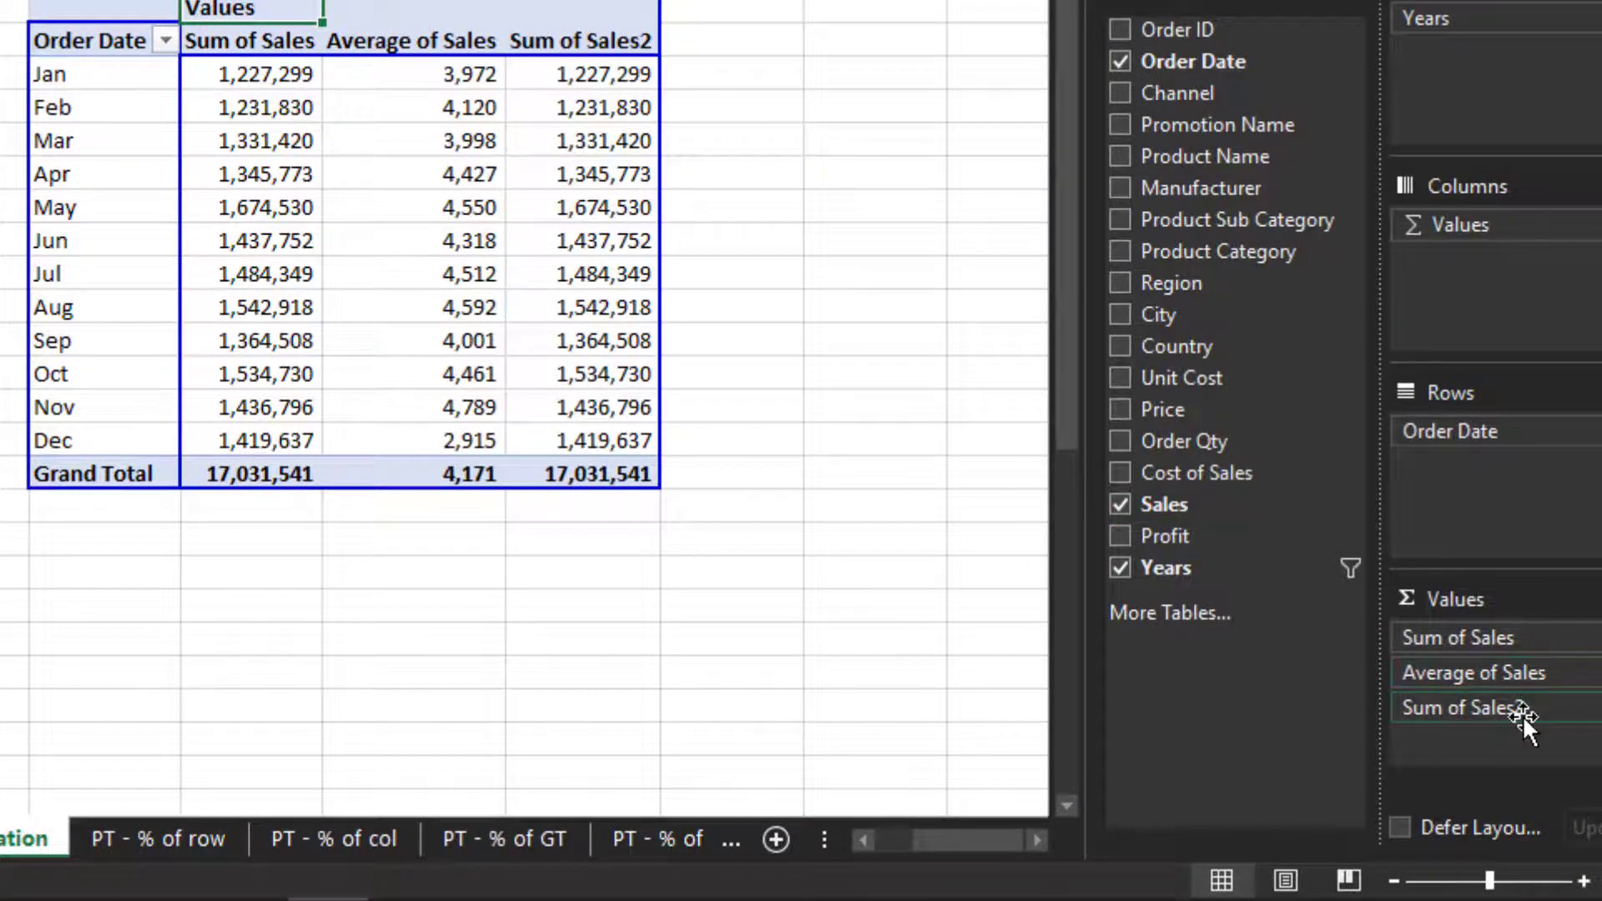
{"action": "left_click", "coordinate": [1522, 711]}
{"action": "left_click", "coordinate": [1502, 668]}
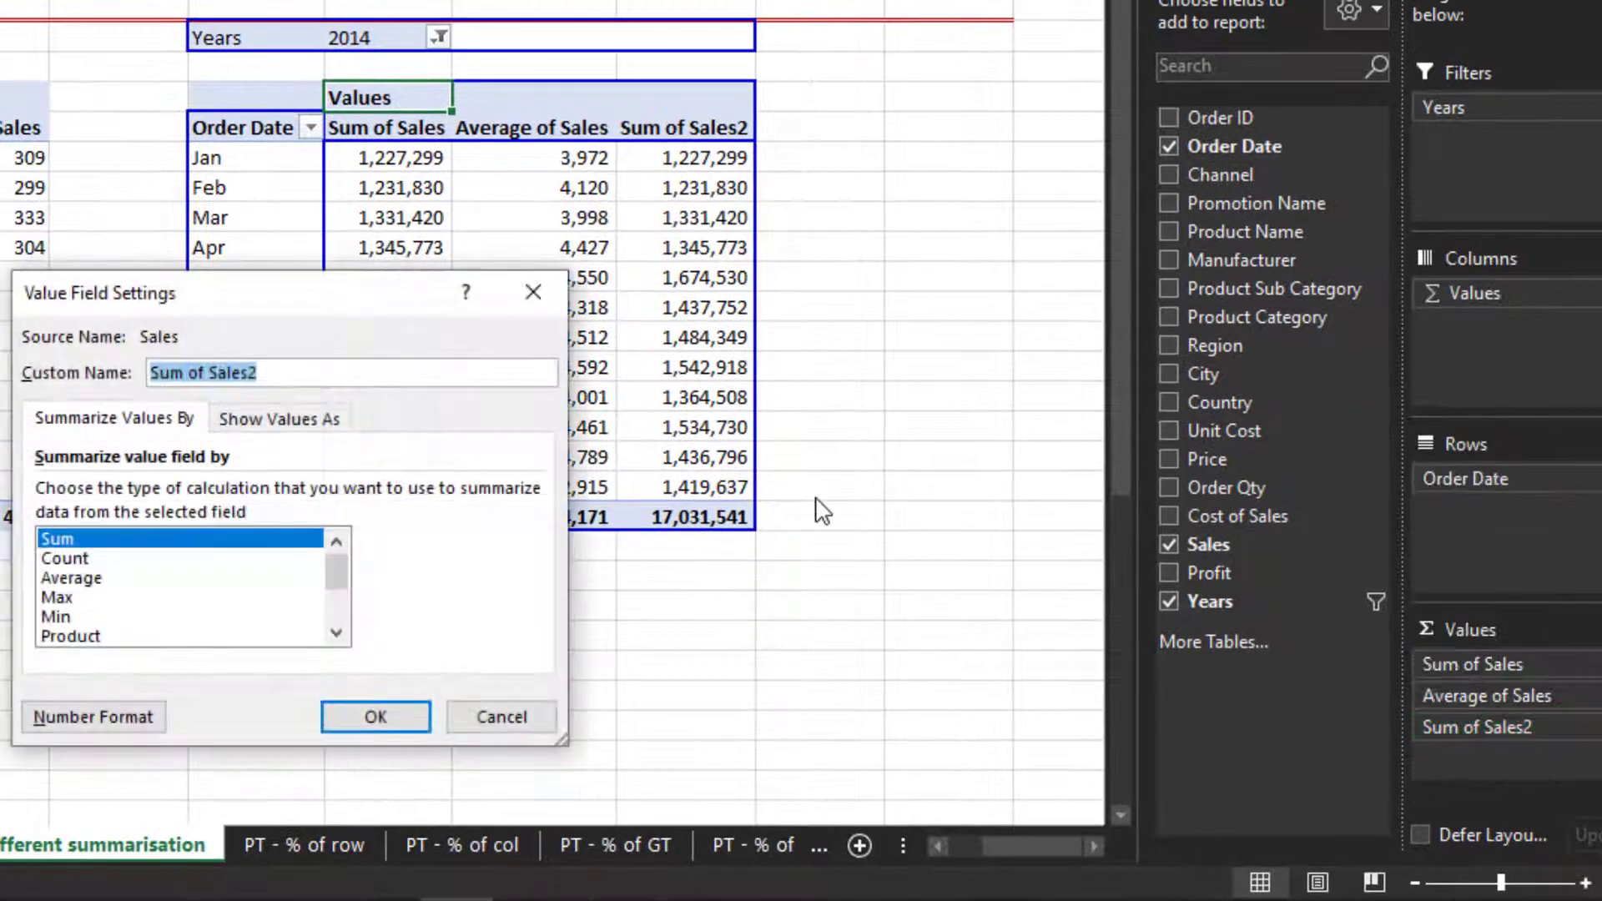
{"action": "left_click", "coordinate": [75, 599]}
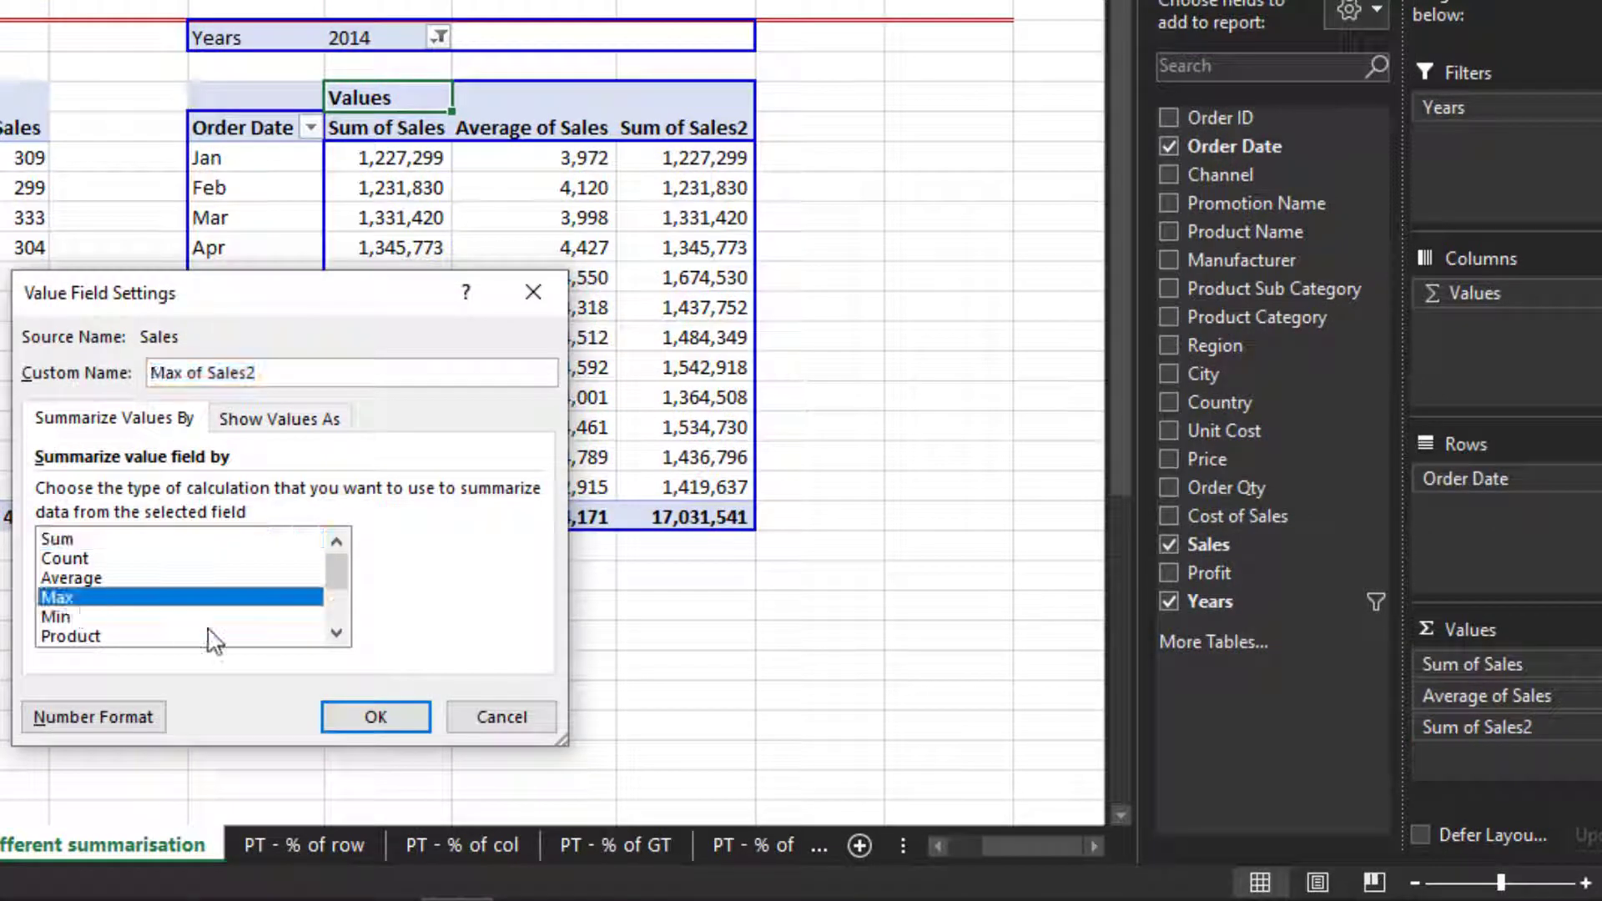
{"action": "left_click", "coordinate": [372, 716]}
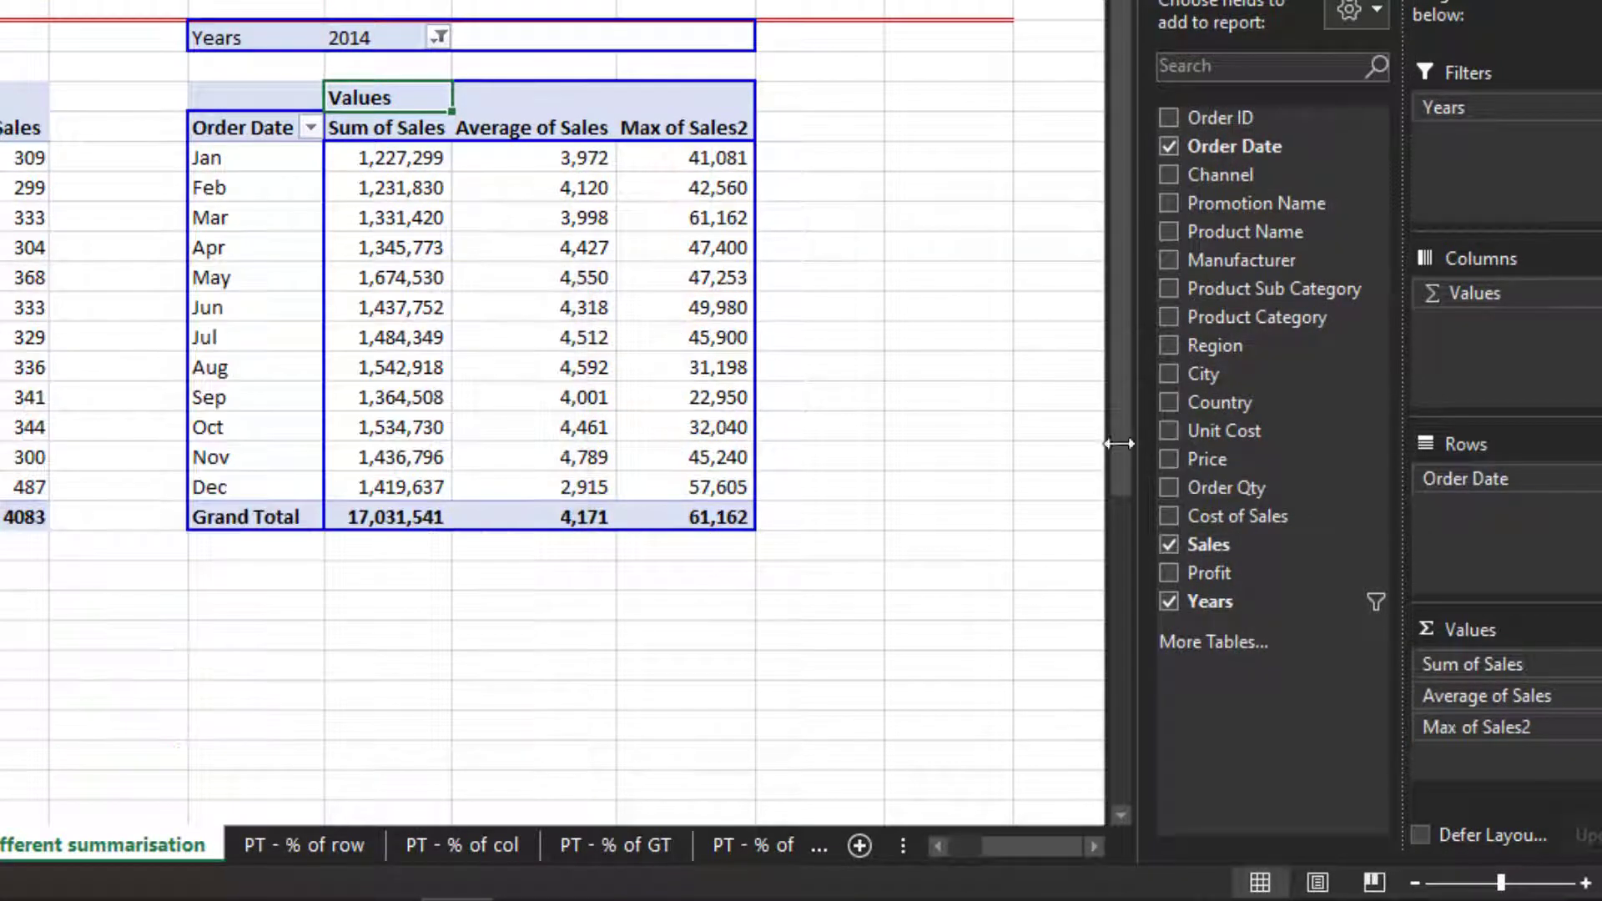
{"action": "left_click", "coordinate": [672, 136]}
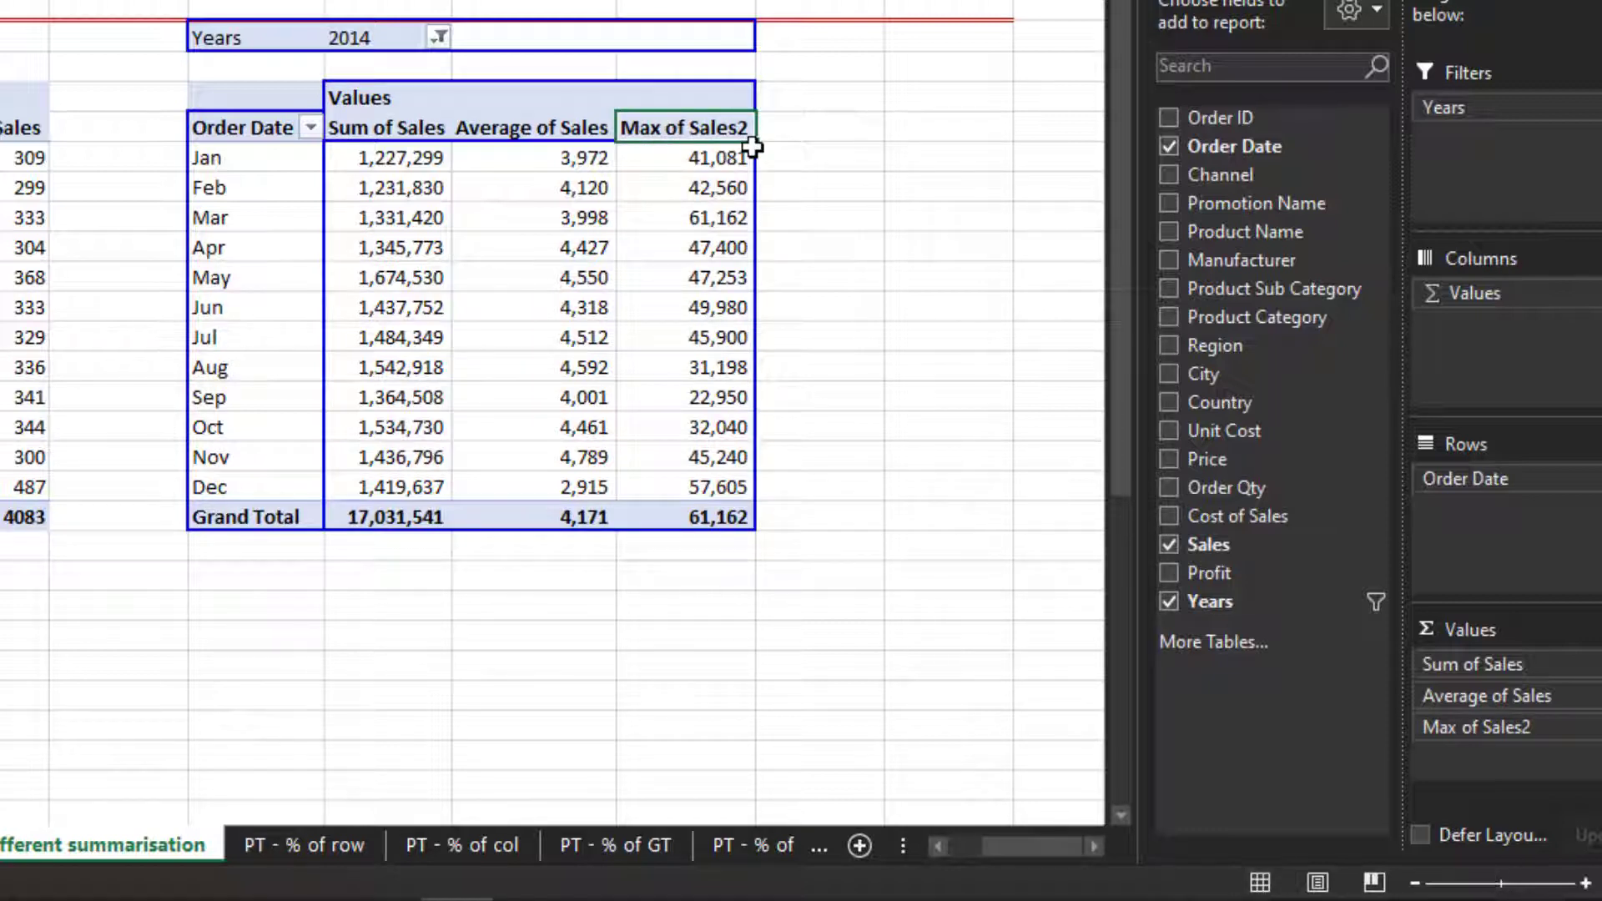
{"action": "key", "text": "Return"}
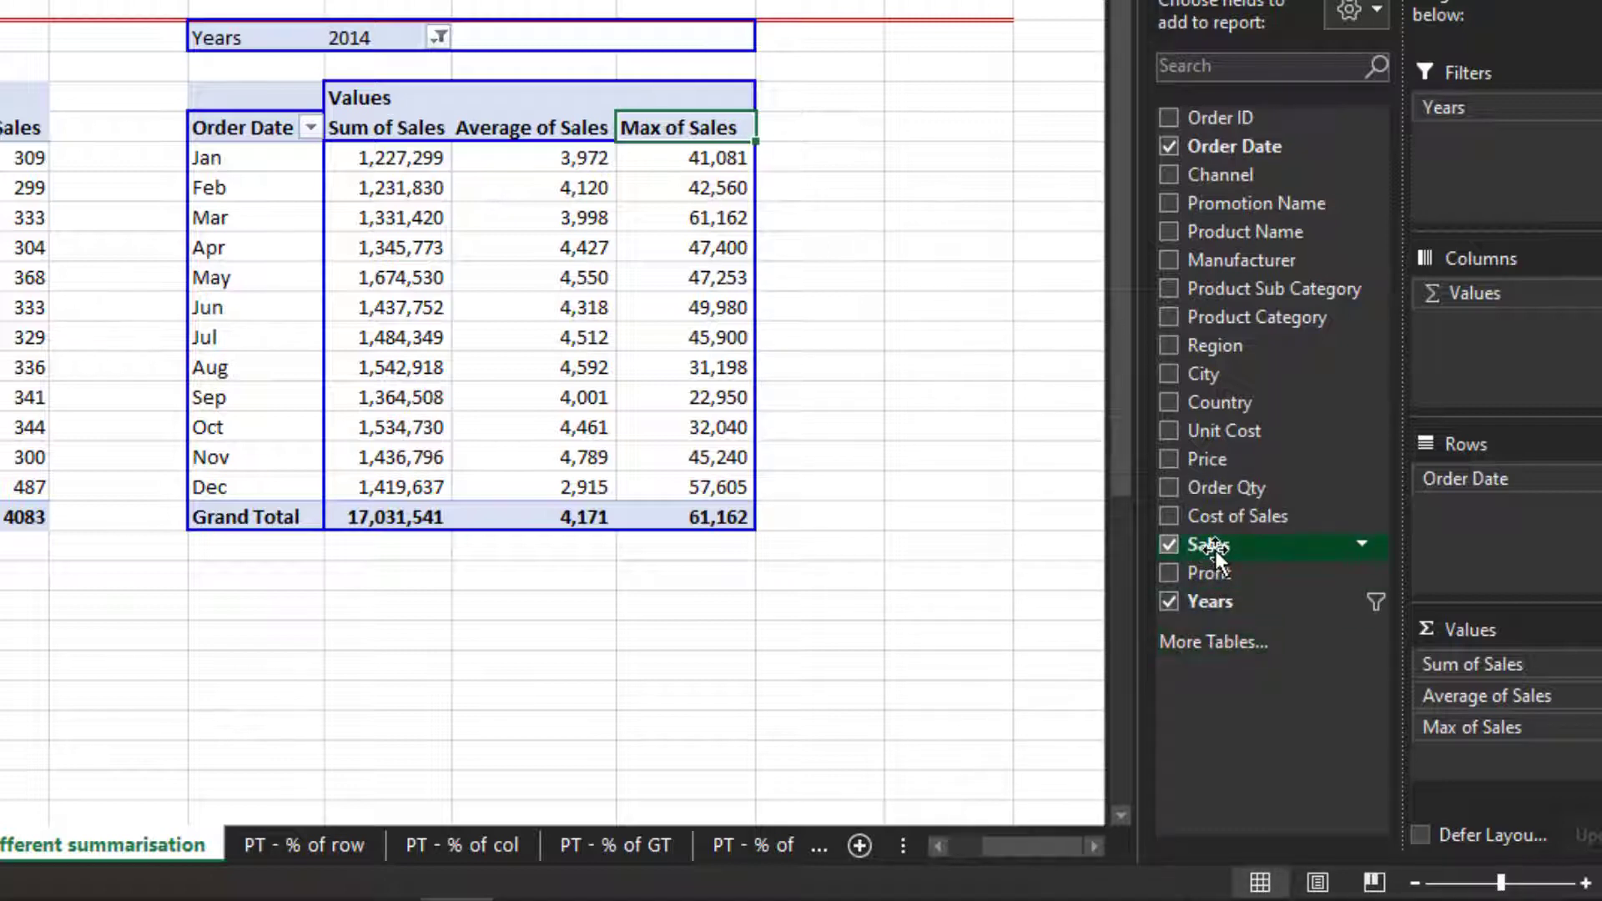
- Add a fourth Sales value summarised by Min and rename its header Min of Sales
{"action": "left_click_drag", "start_coordinate": [1214, 555], "coordinate": [1494, 744]}
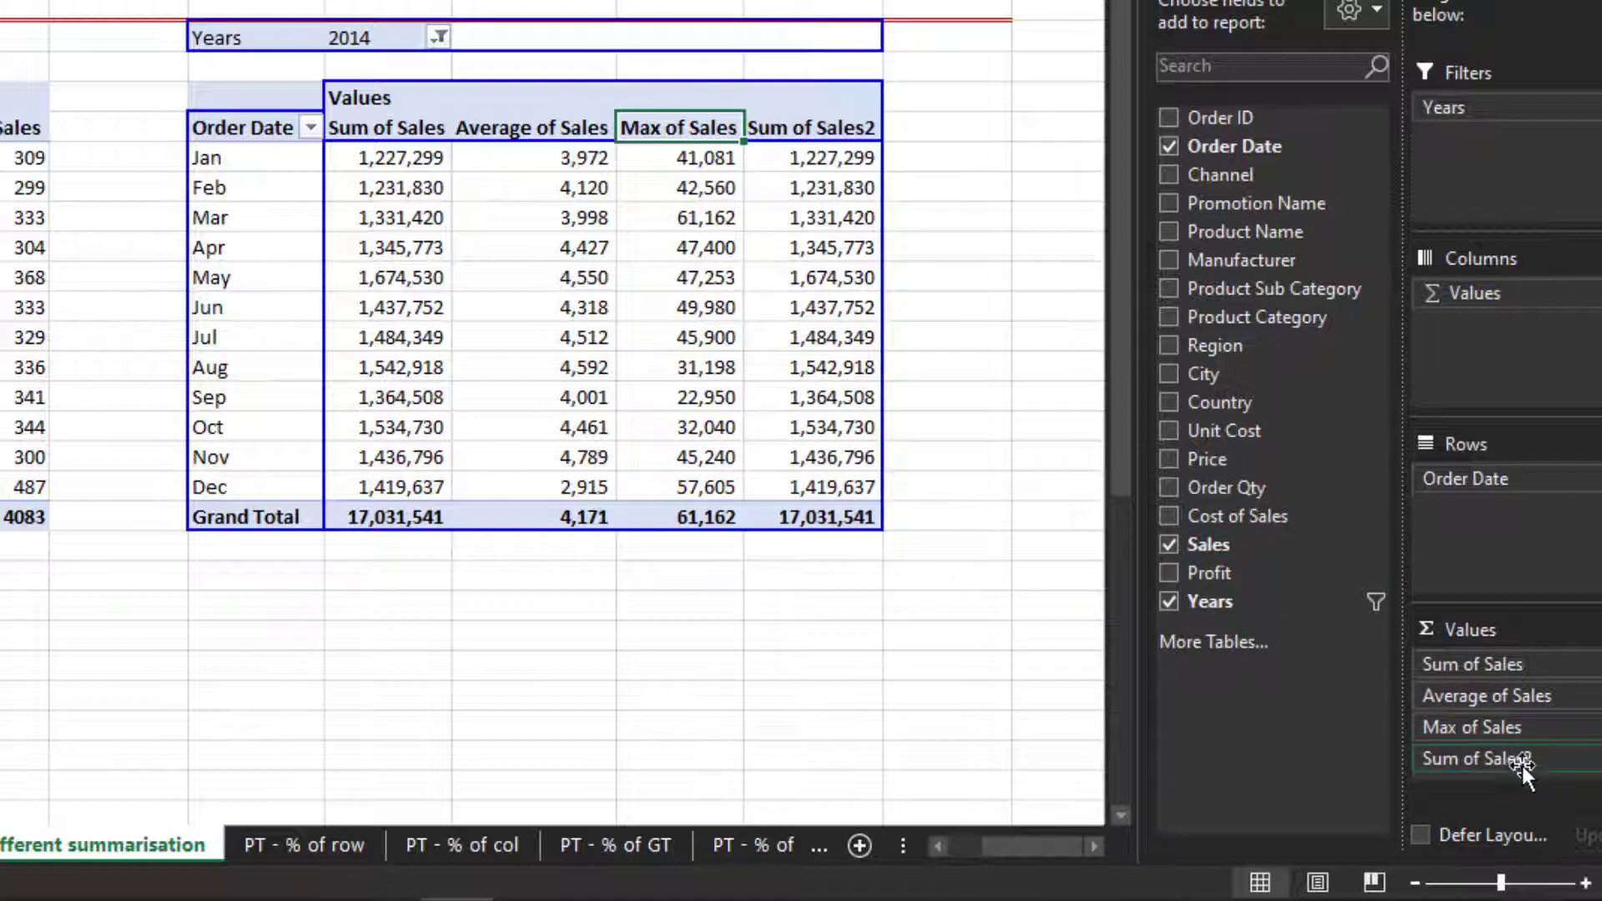
{"action": "left_click", "coordinate": [1523, 767]}
{"action": "left_click", "coordinate": [1510, 717]}
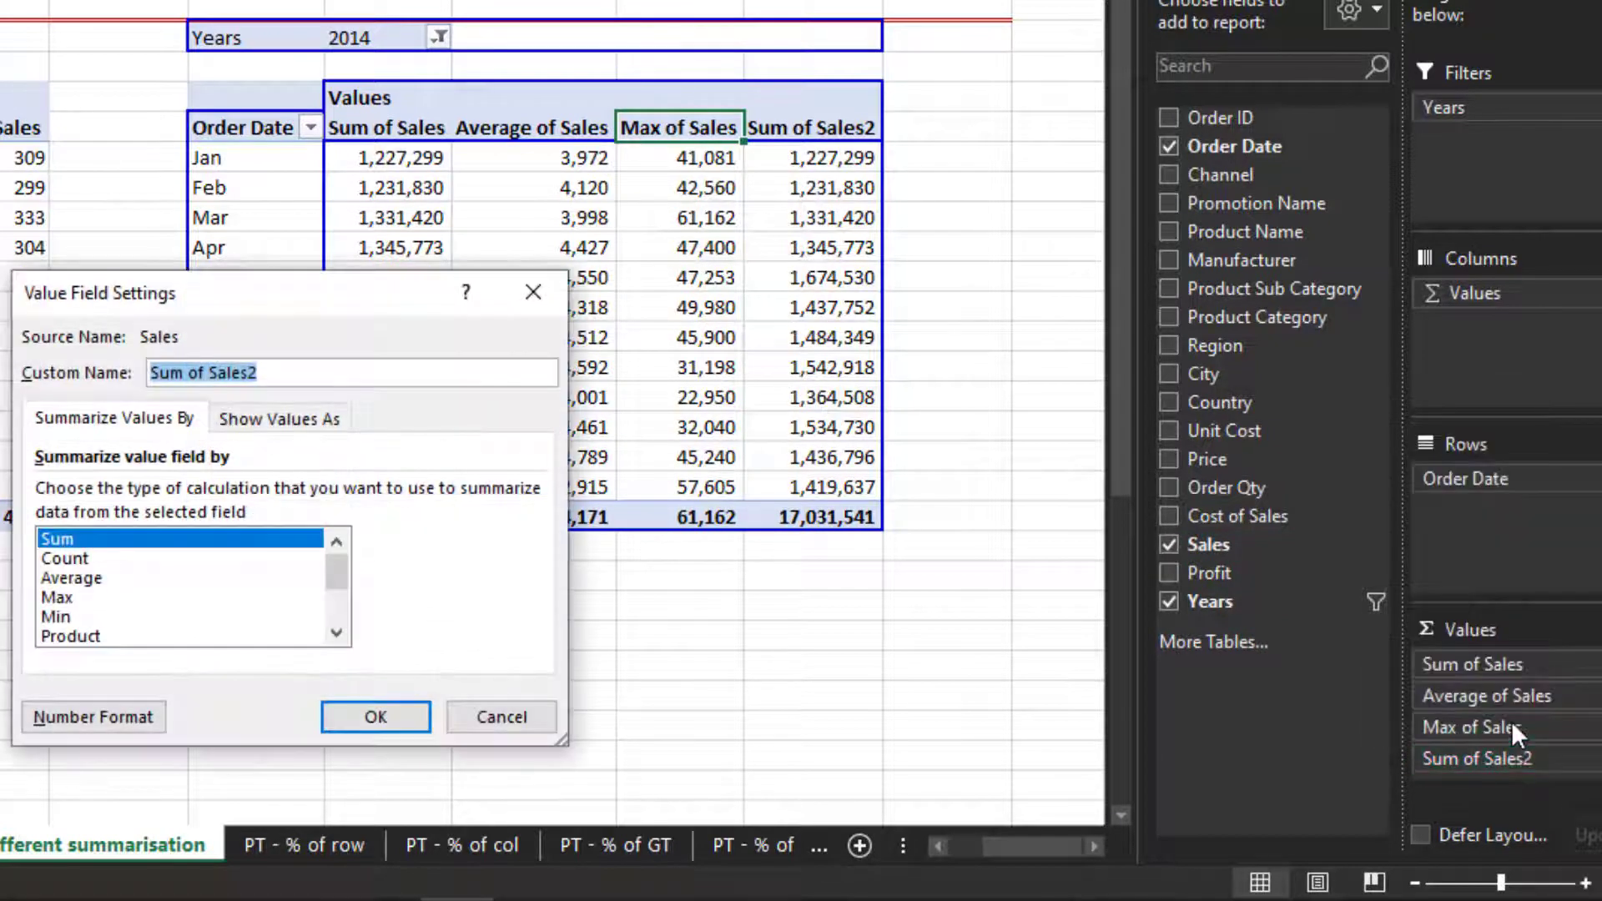
{"action": "left_click", "coordinate": [501, 718]}
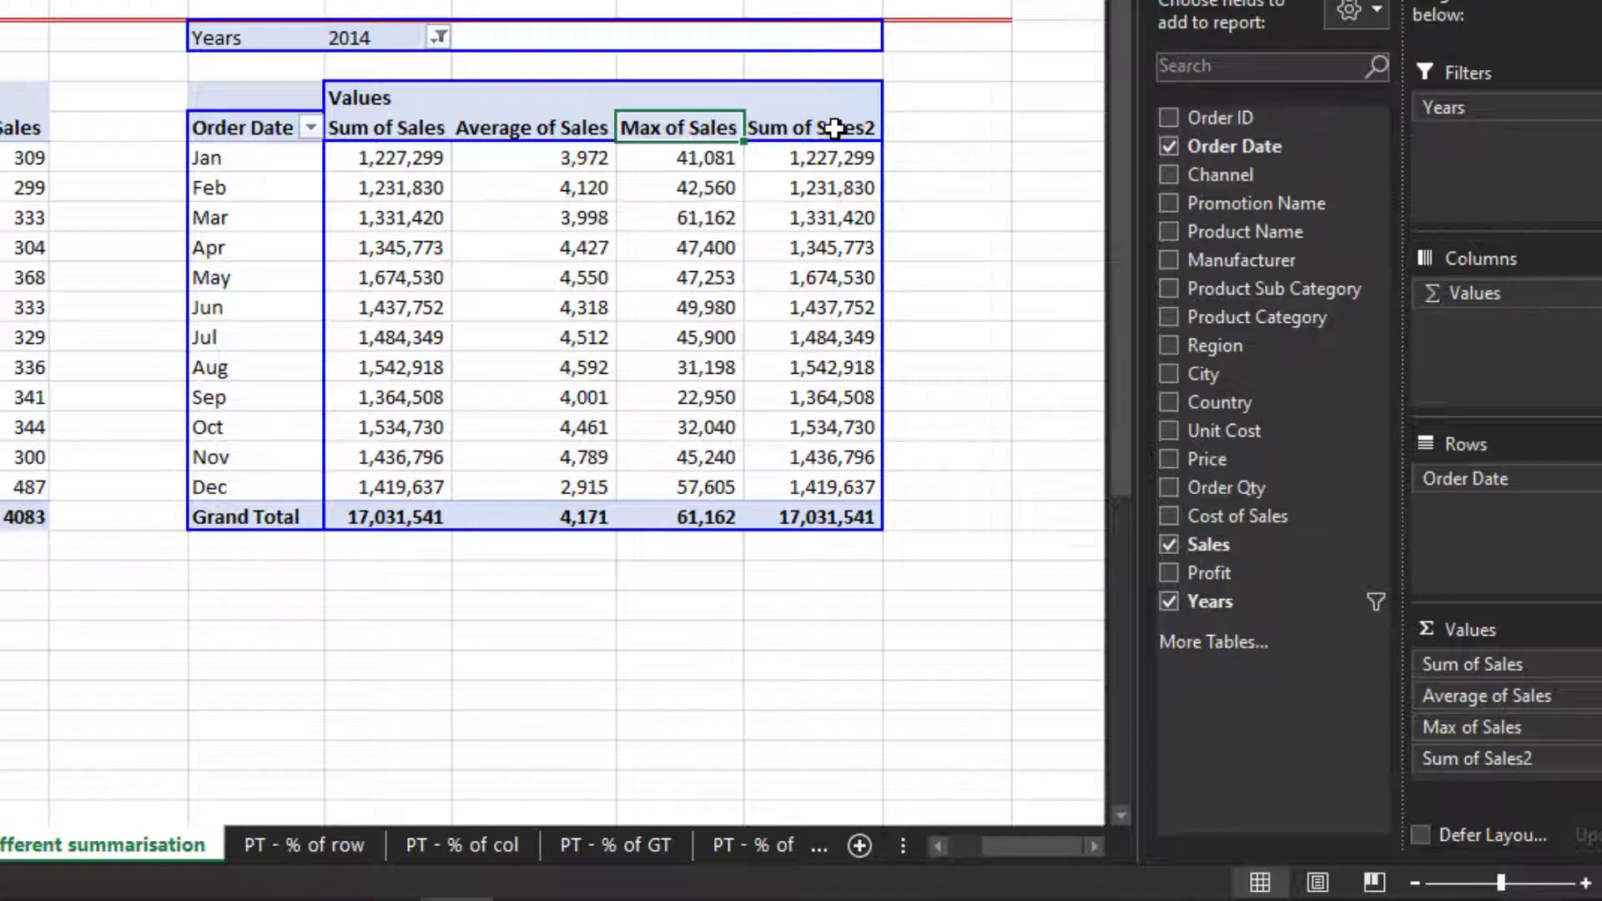
{"action": "right_click", "coordinate": [835, 128]}
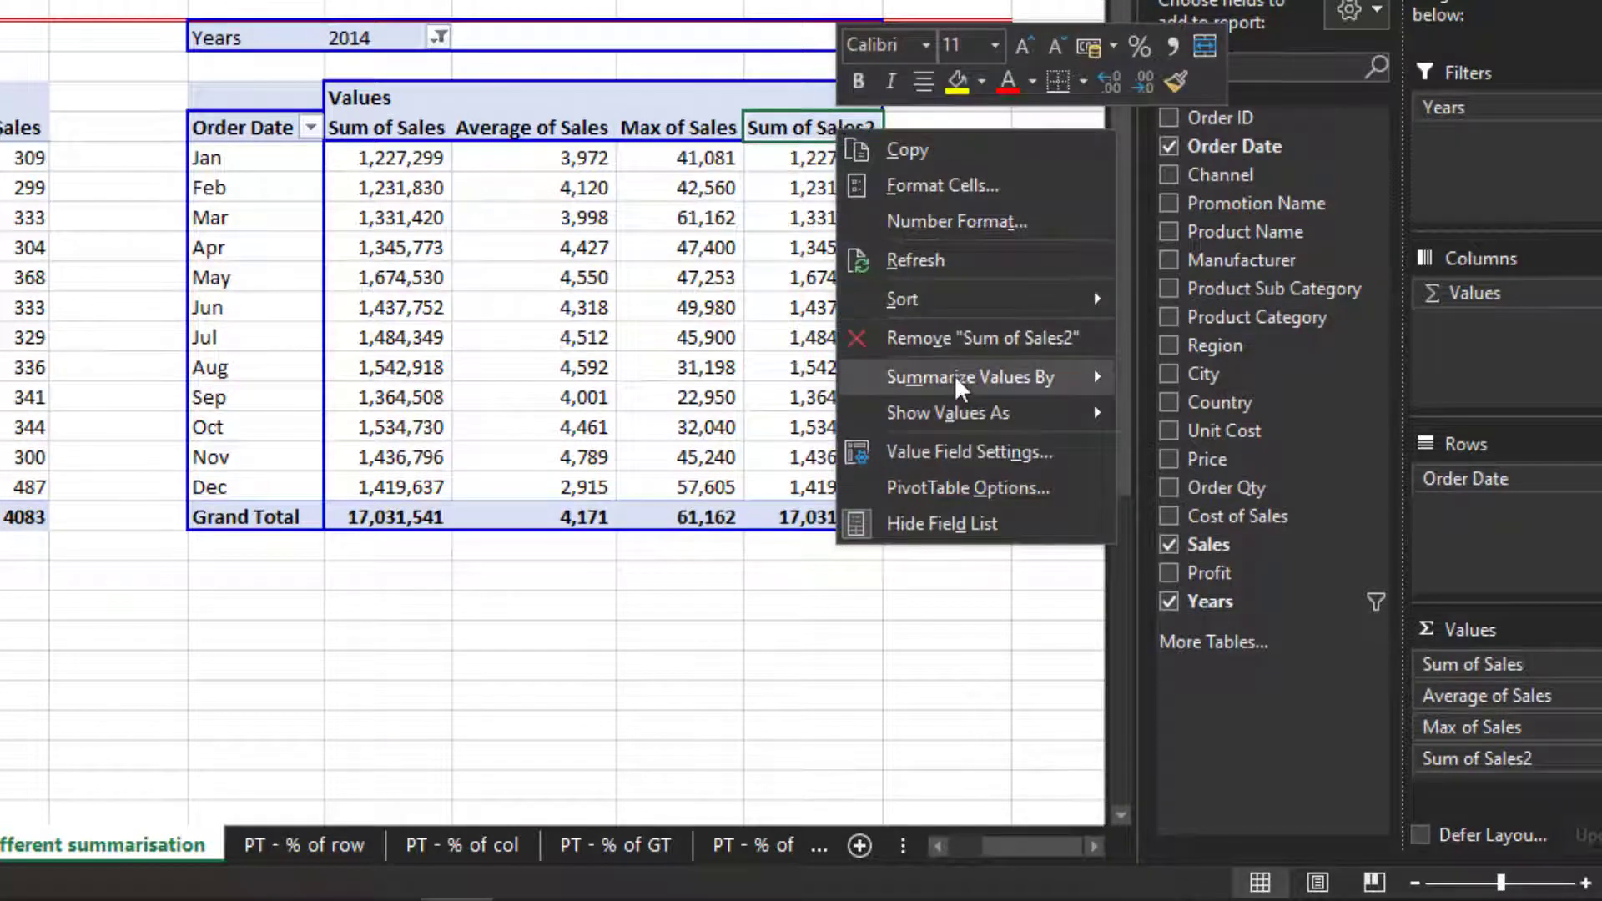
{"action": "mouse_move", "coordinate": [960, 386]}
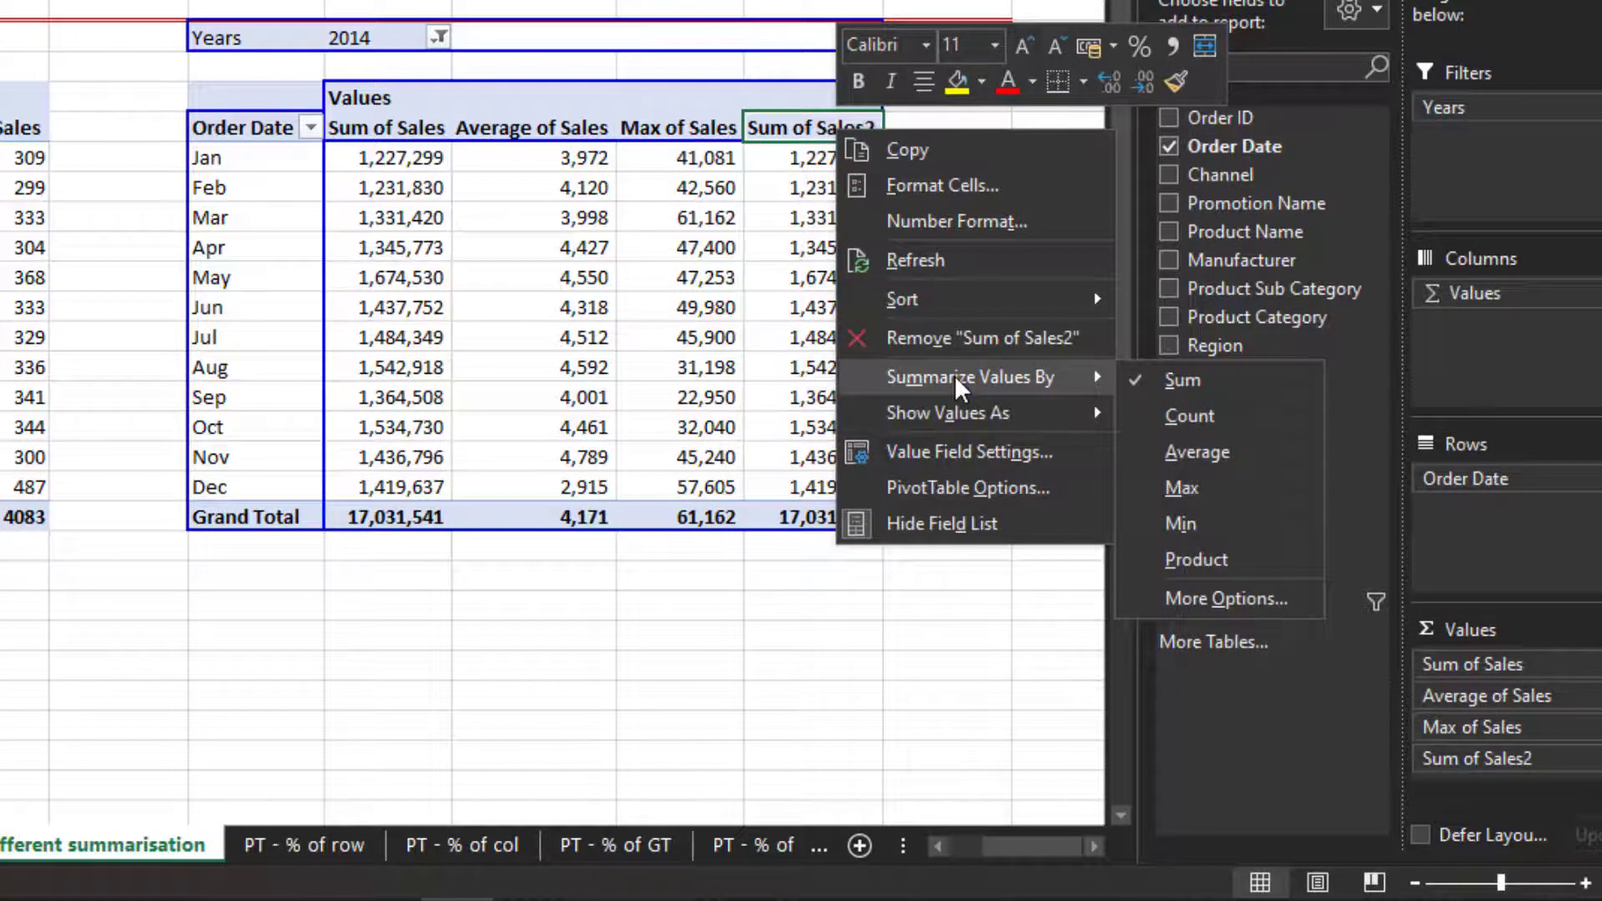
{"action": "left_click", "coordinate": [1158, 524]}
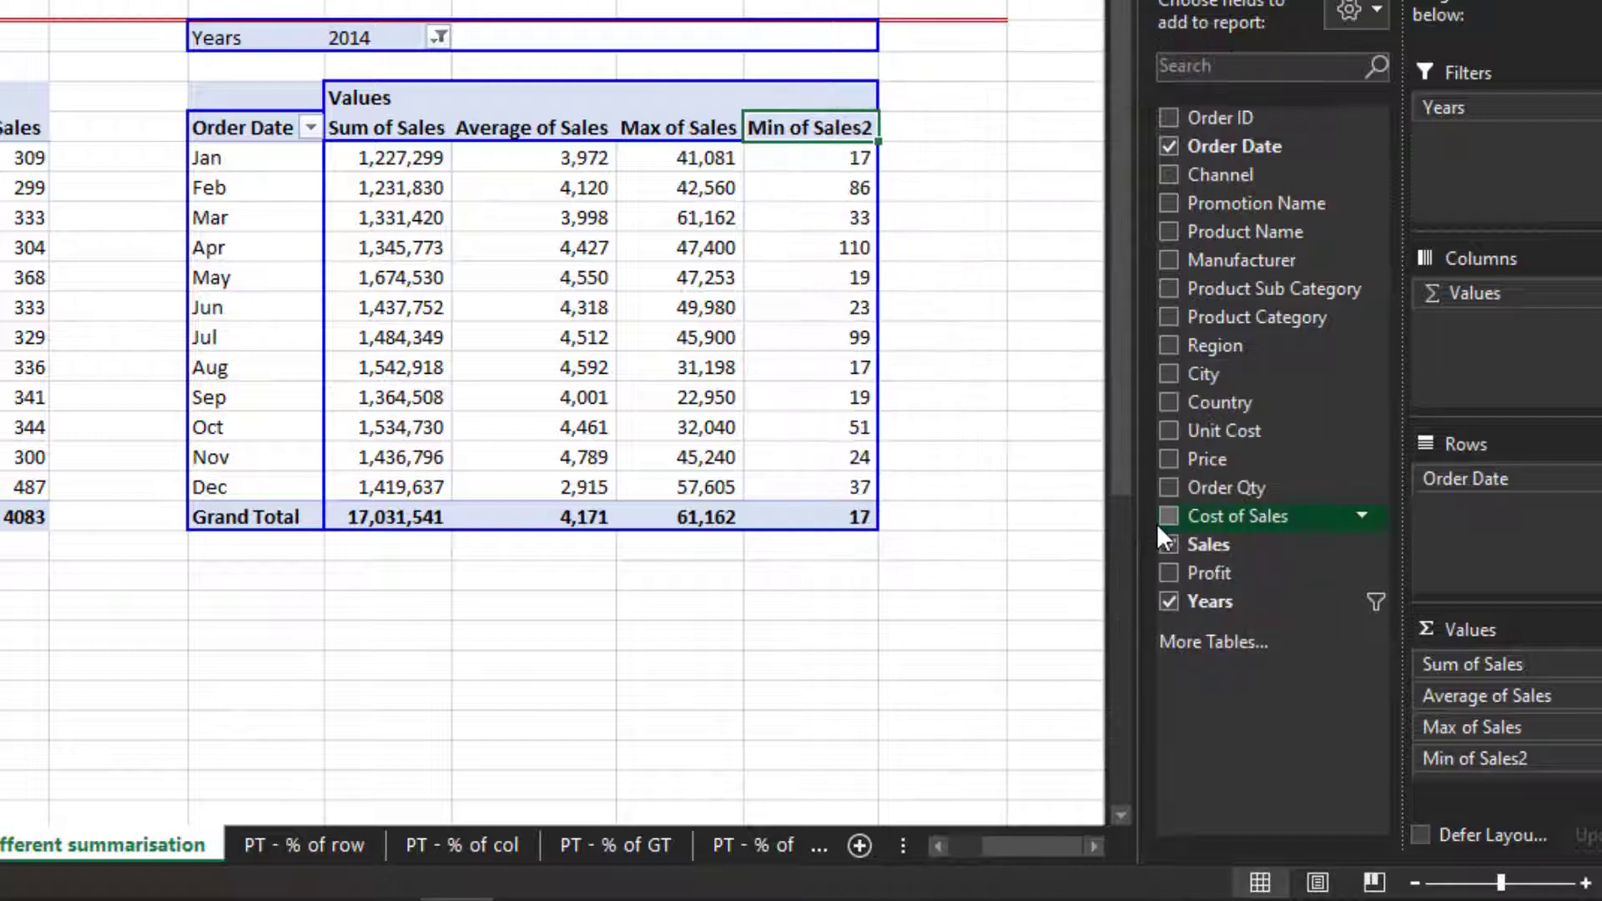
{"action": "left_click", "coordinate": [802, 113]}
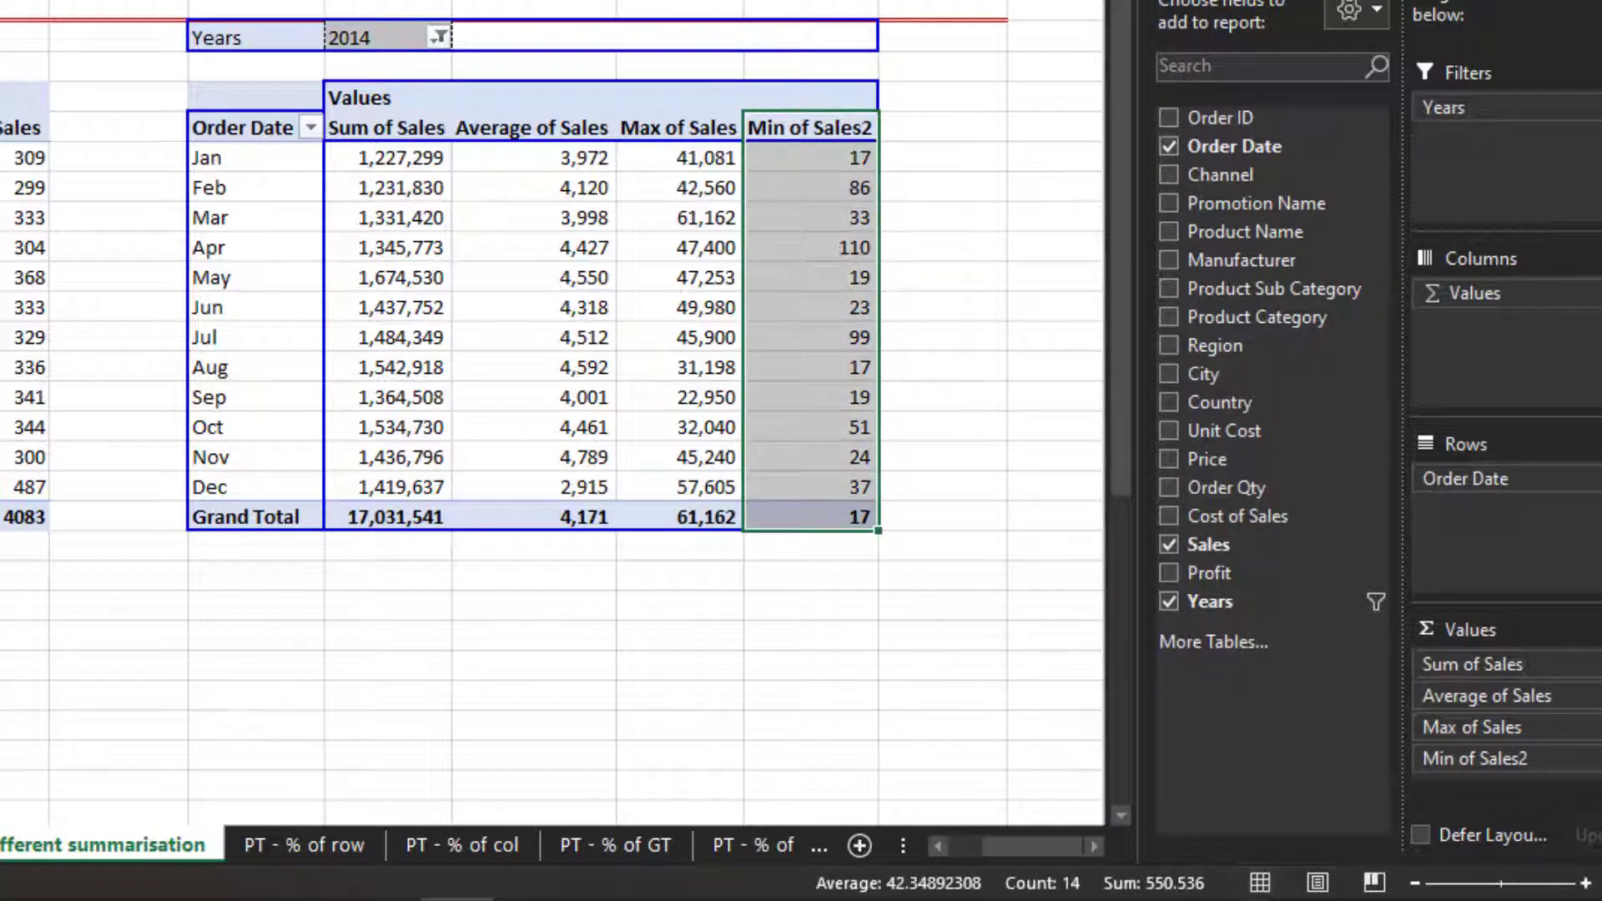
{"action": "key", "text": "Return"}
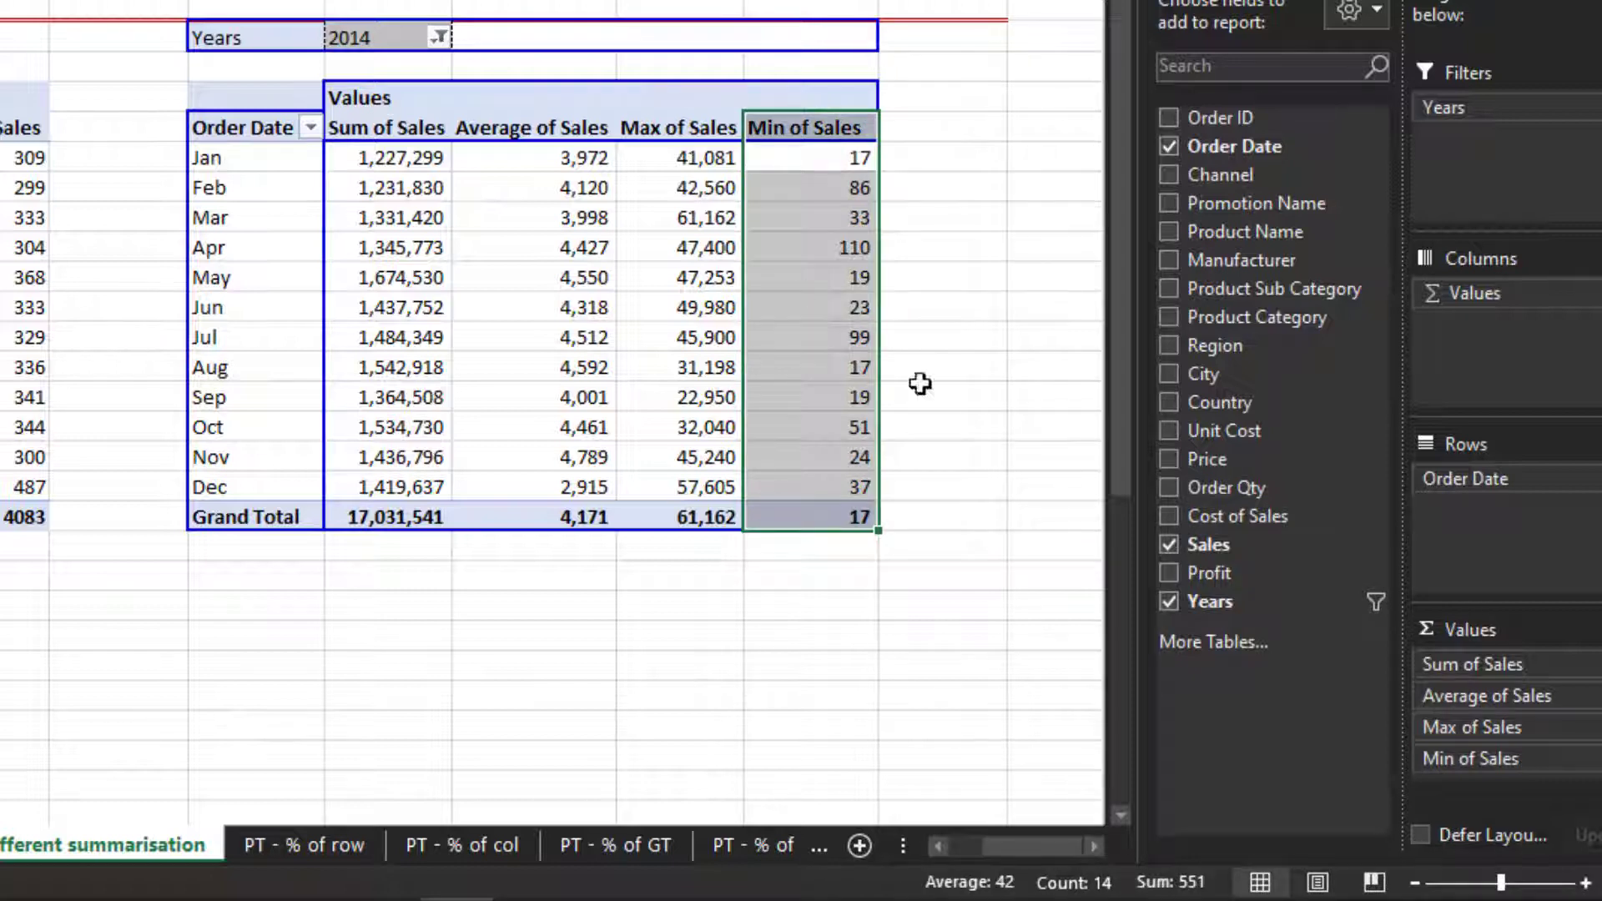
{"action": "left_click", "coordinate": [827, 242]}
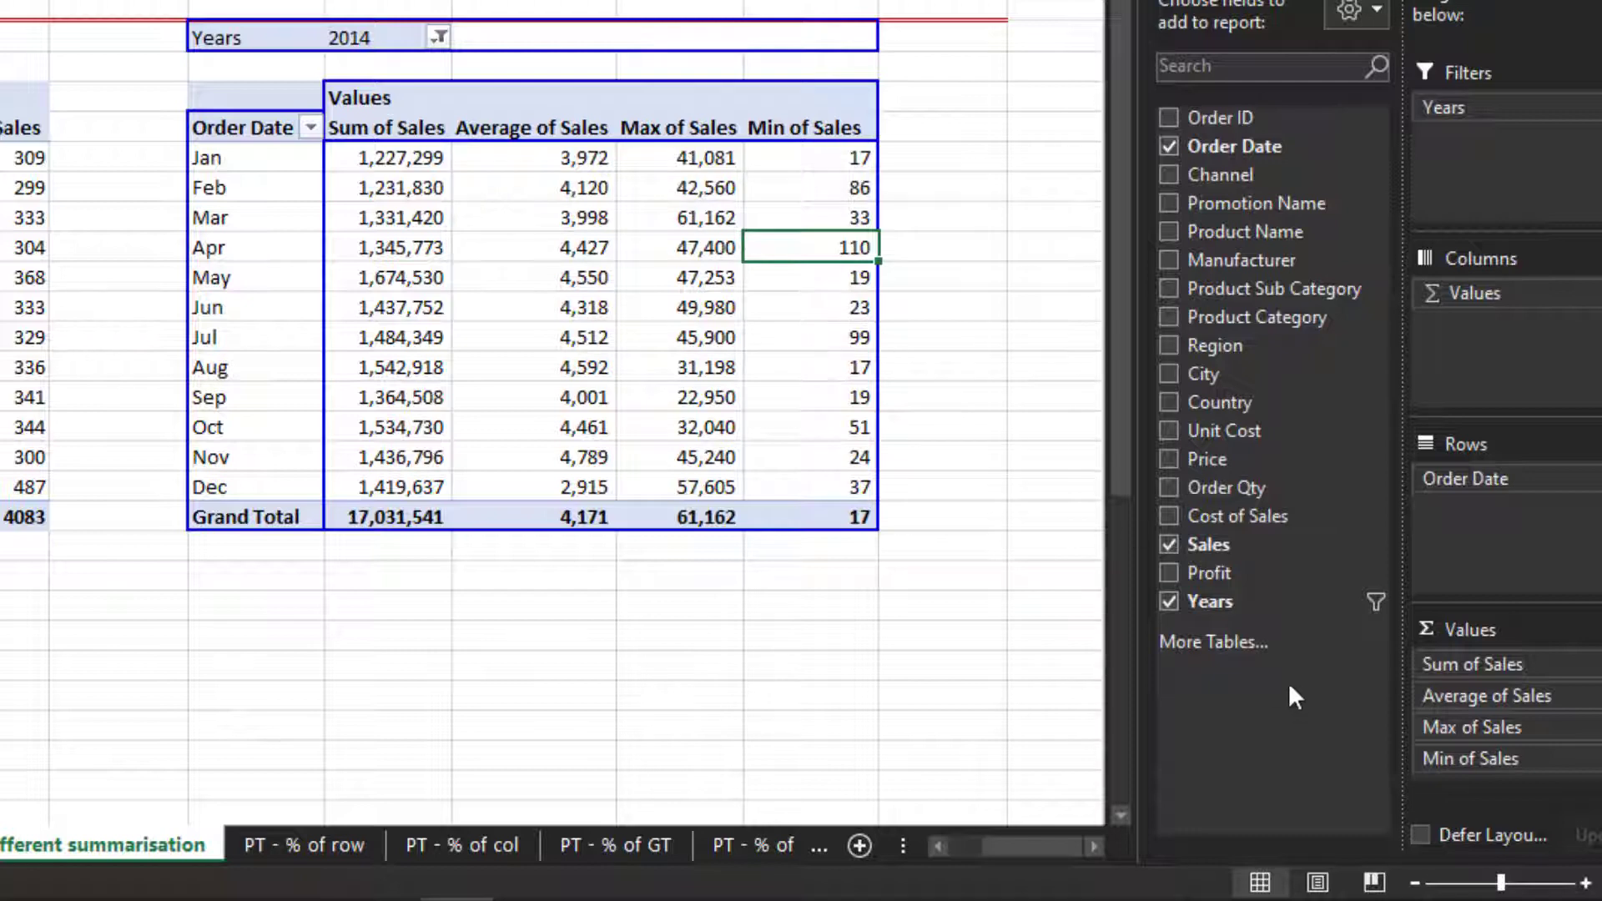
- Add a fifth Sales value and summarise it by Count as Count of Sales
{"action": "left_click_drag", "start_coordinate": [1239, 544], "coordinate": [1477, 766]}
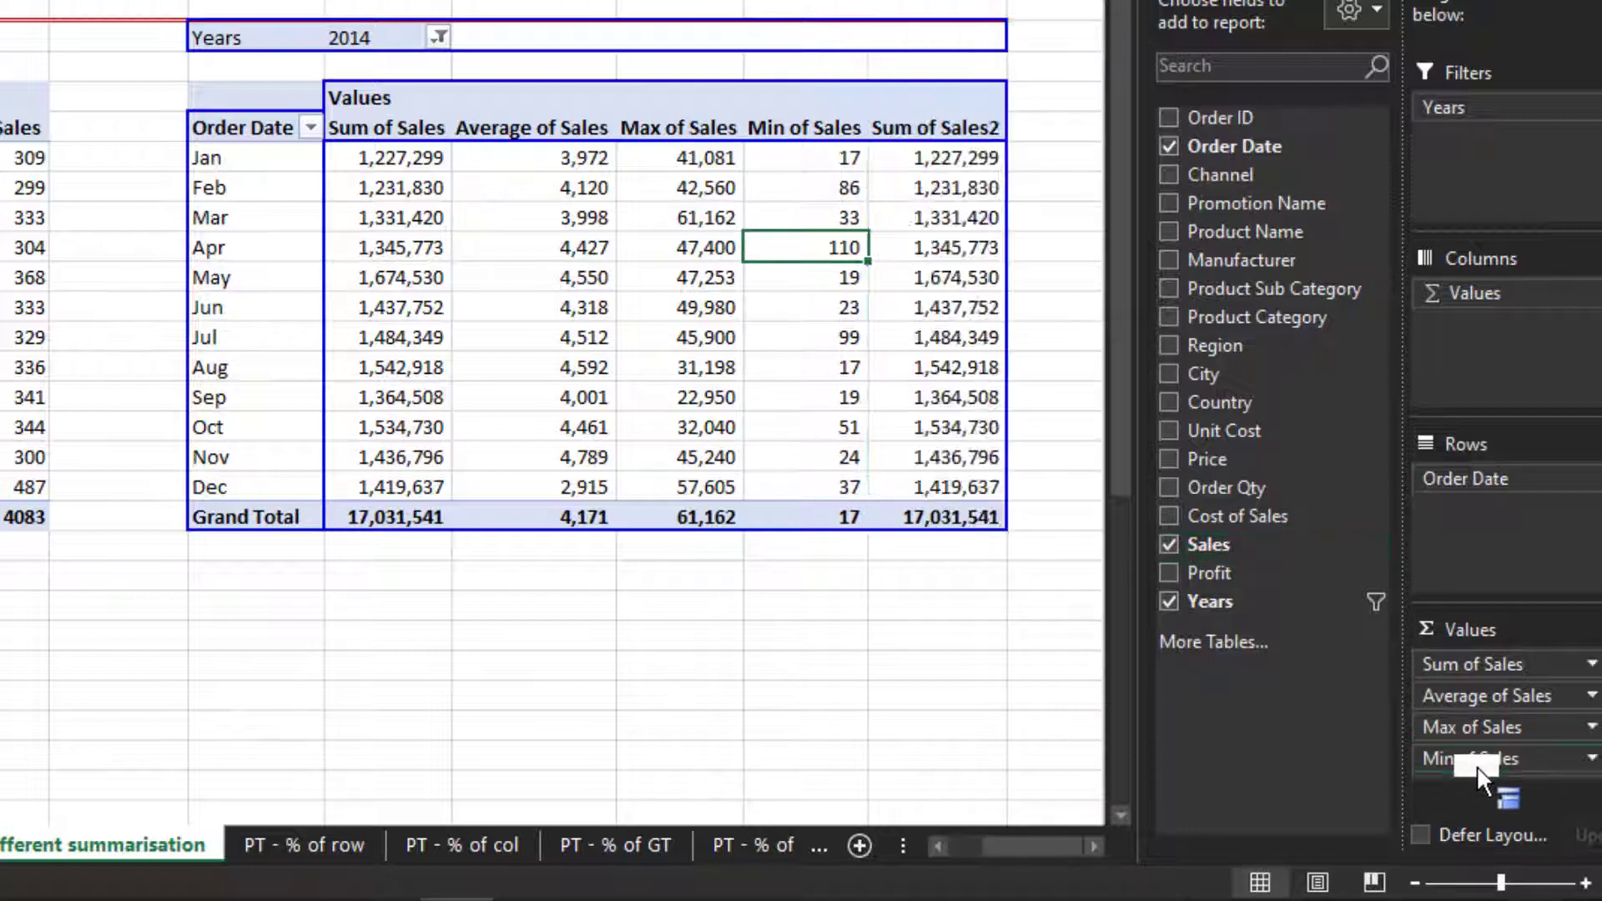
{"action": "right_click", "coordinate": [922, 133]}
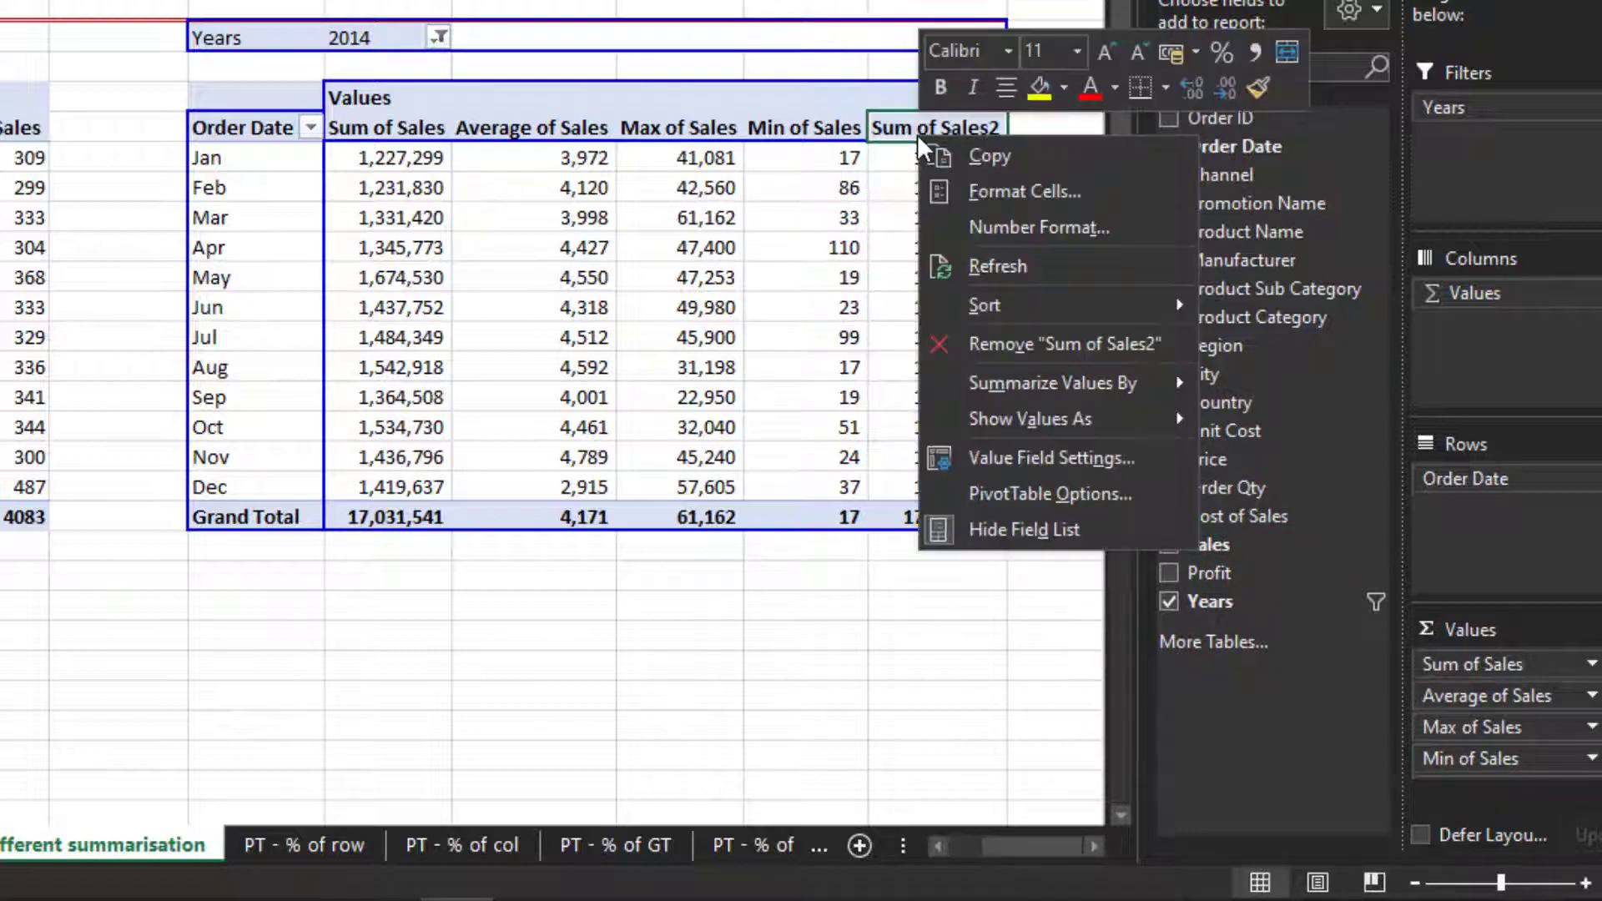
{"action": "mouse_move", "coordinate": [1134, 377]}
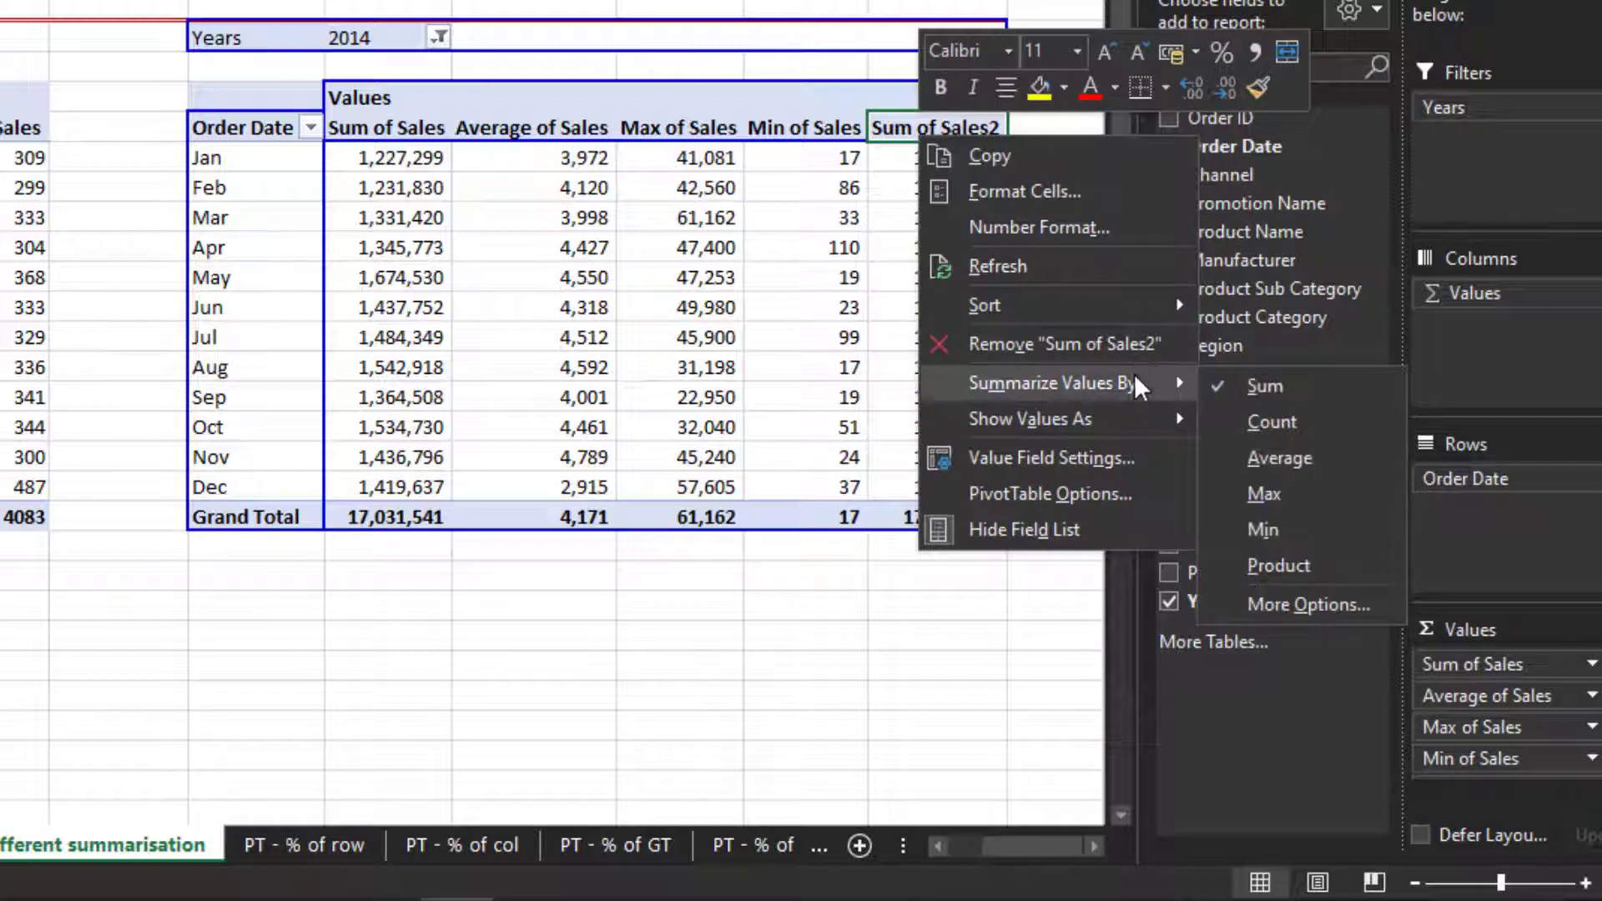
{"action": "left_click", "coordinate": [1271, 422]}
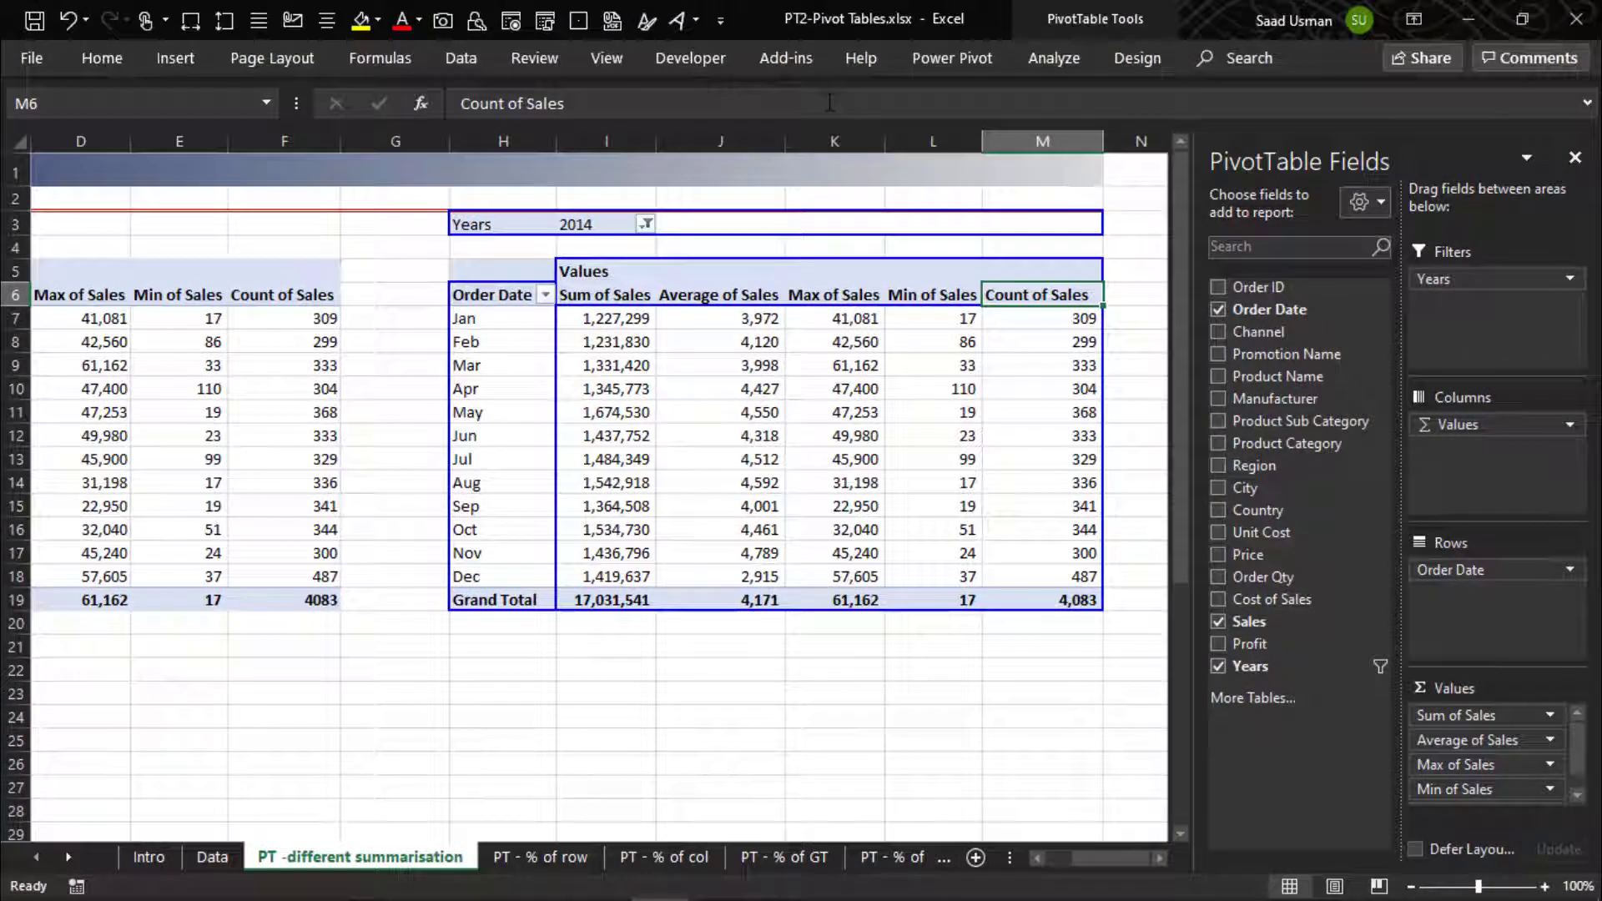
{"action": "key", "text": "Down"}
{"action": "key", "text": "Down"}
{"action": "key", "text": "Down"}
{"action": "key", "text": "Down"}
{"action": "key", "text": "Down"}
{"action": "key", "text": "Down"}
{"action": "key", "text": "Down"}
{"action": "key", "text": "Down"}
{"action": "key", "text": "Down"}
{"action": "key", "text": "Down"}
{"action": "key", "text": "Down"}
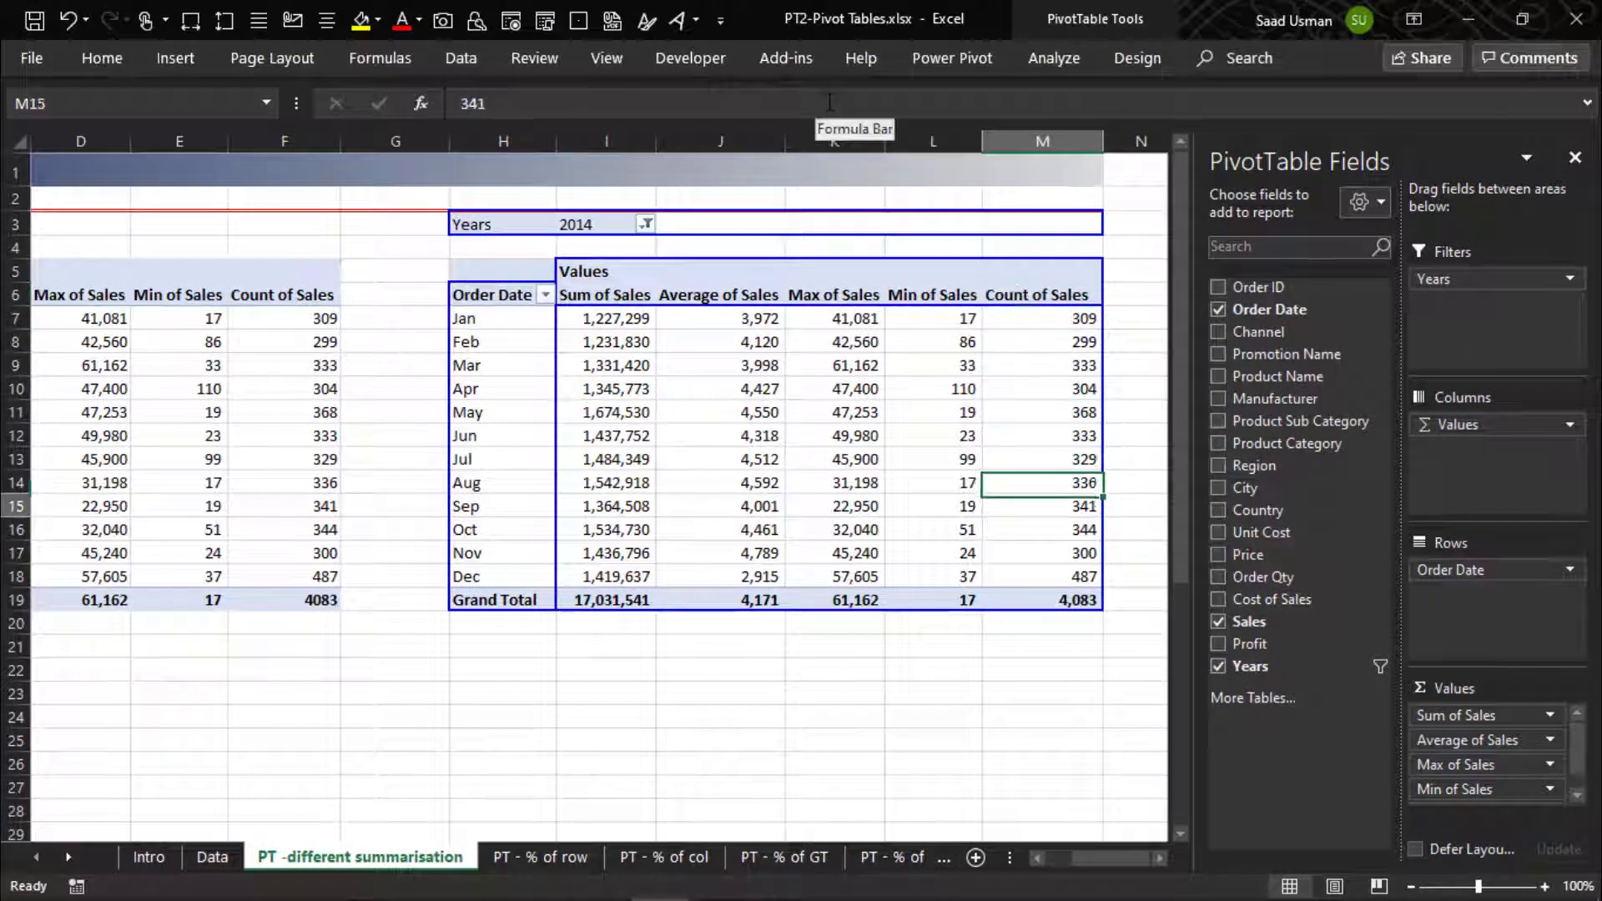
{"action": "key", "text": "Left"}
{"action": "key", "text": "ctrl+Left"}
{"action": "key", "text": "ctrl+Left"}
{"action": "key", "text": "ctrl+Left"}
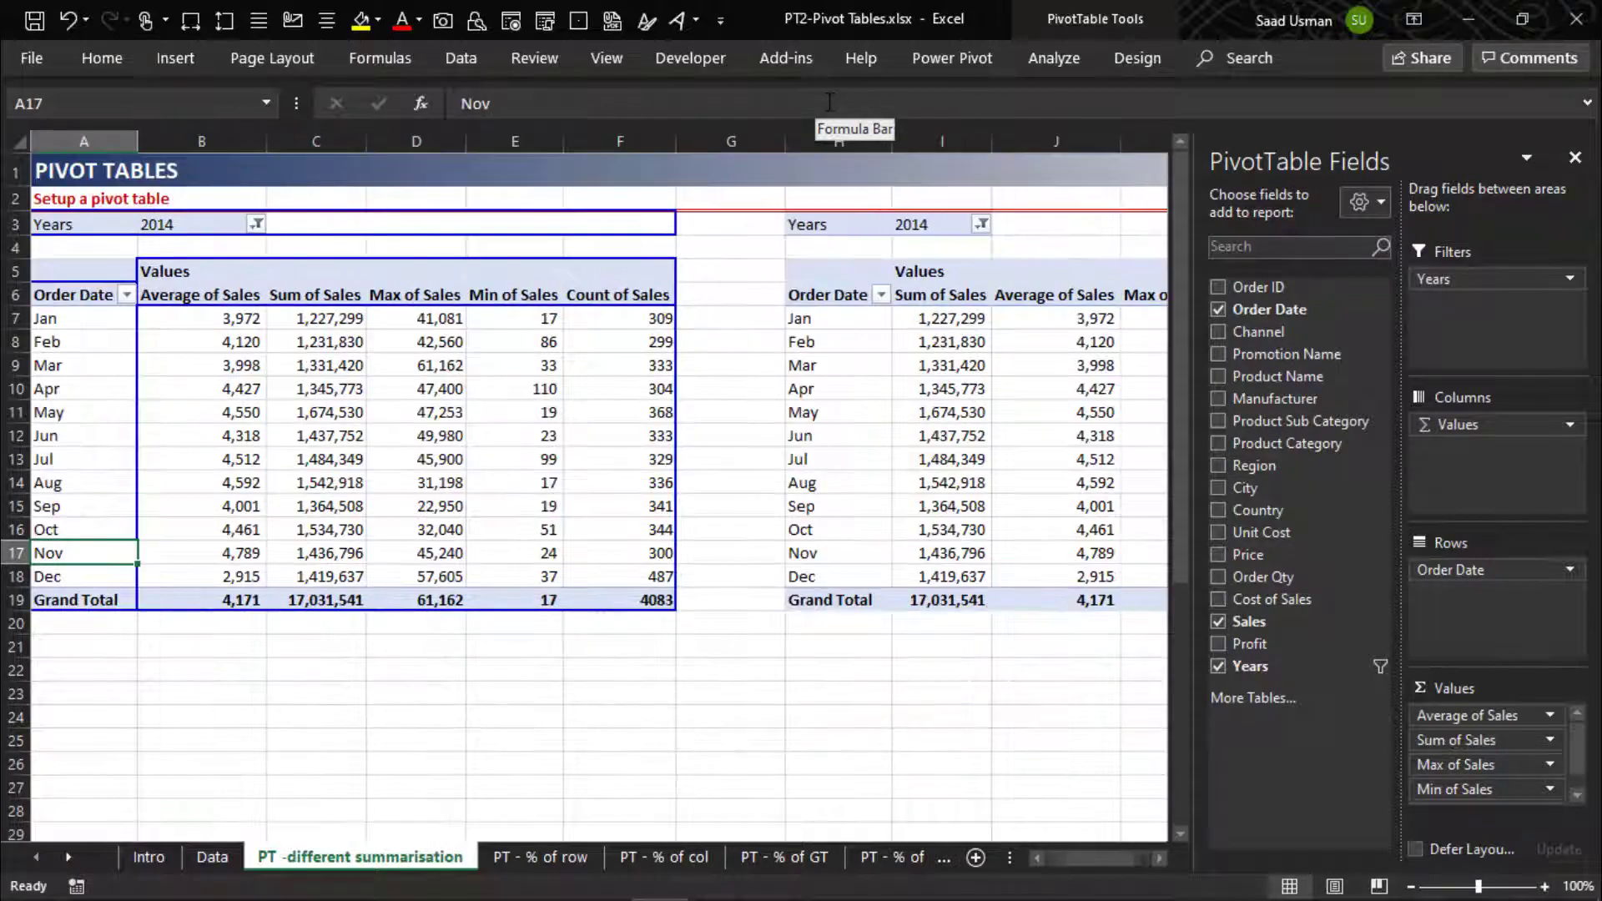
{"action": "key", "text": "Right"}
{"action": "key", "text": "Right"}
{"action": "key", "text": "Right"}
{"action": "key", "text": "Right"}
{"action": "key", "text": "Right"}
{"action": "key", "text": "Right"}
{"action": "key", "text": "Right"}
{"action": "key", "text": "Right"}
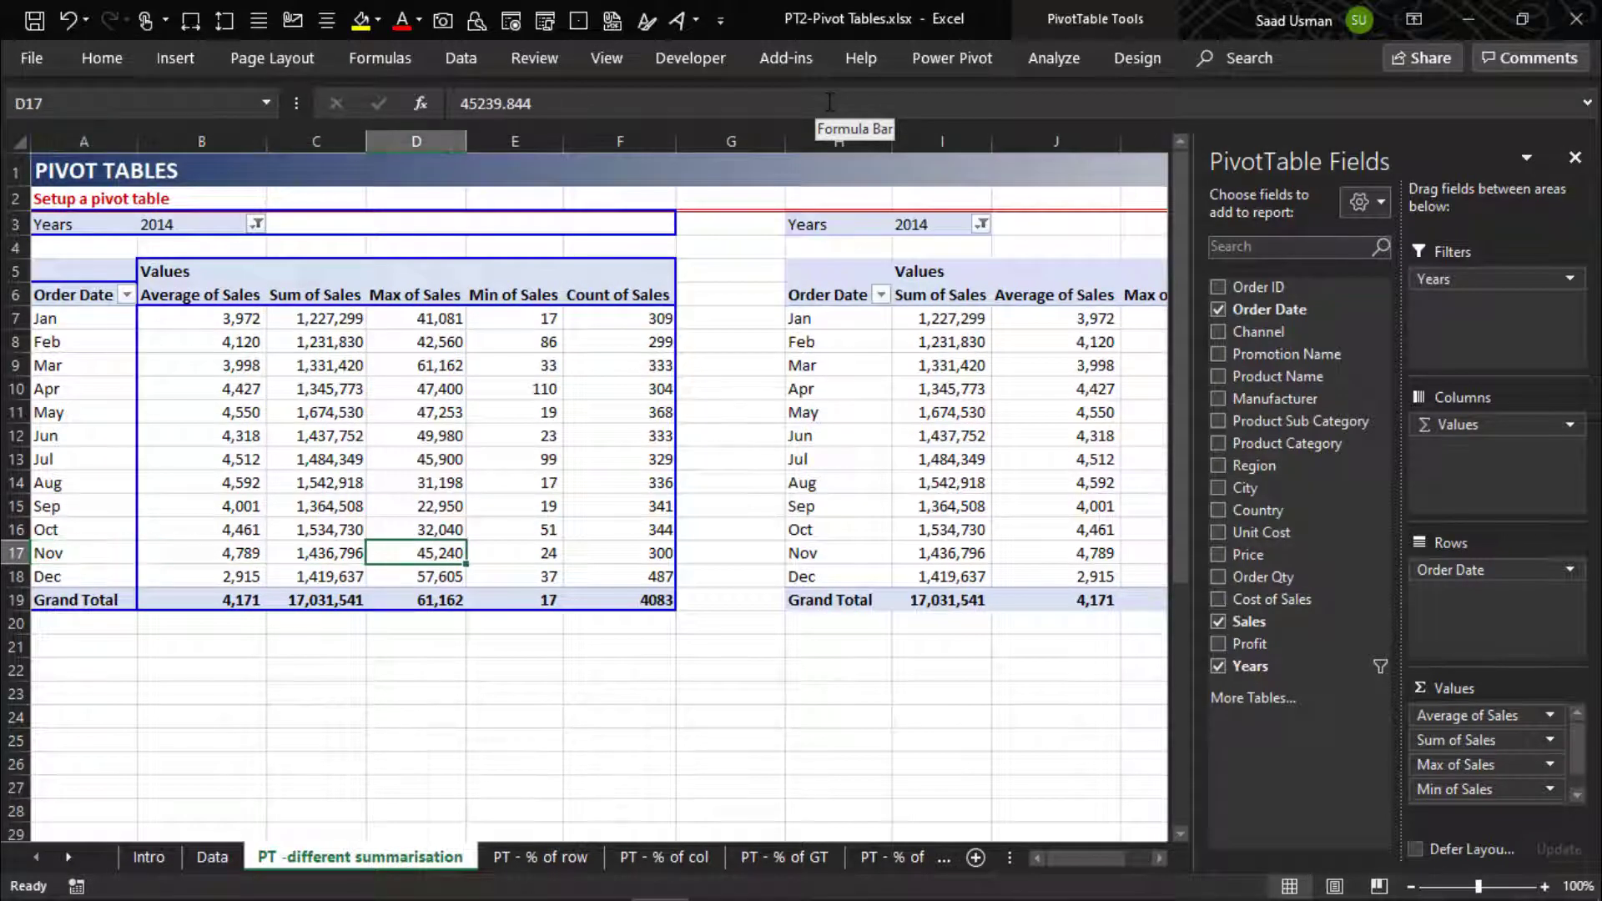
{"action": "key", "text": "Right"}
{"action": "key", "text": "Right"}
{"action": "key", "text": "Right"}
{"action": "key", "text": "Right"}
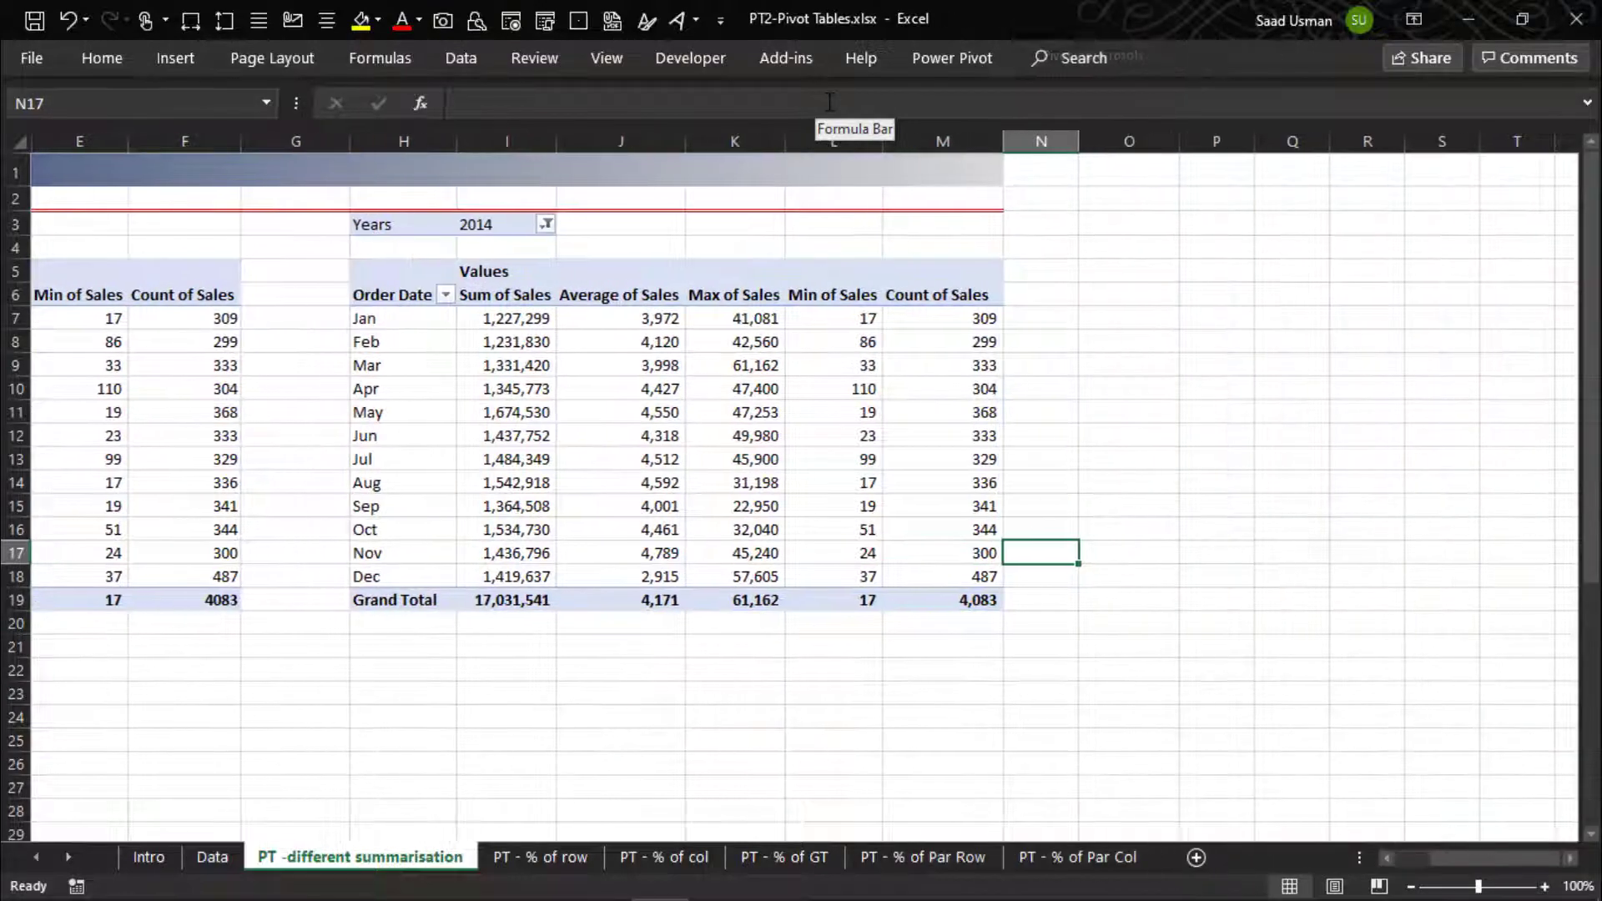
{"action": "key", "text": "Left"}
{"action": "key", "text": "Left"}
{"action": "key", "text": "Left"}
{"action": "key", "text": "Left"}
{"action": "key", "text": "Left"}
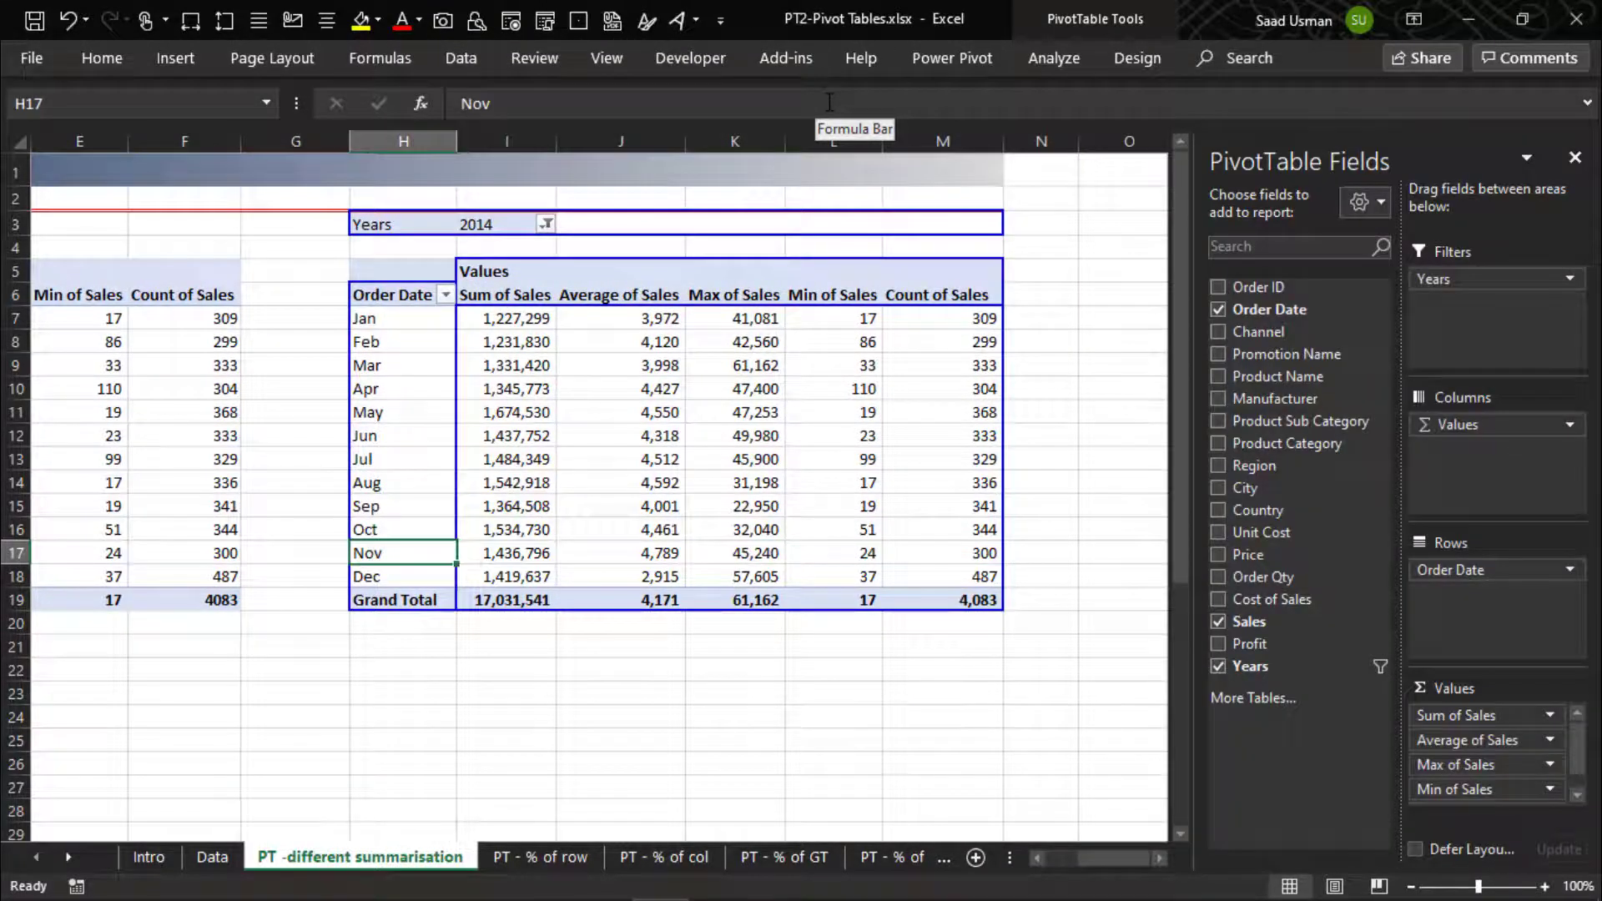
- Set the Years filter to 2012, then change it to 2013
{"action": "left_click", "coordinate": [546, 223]}
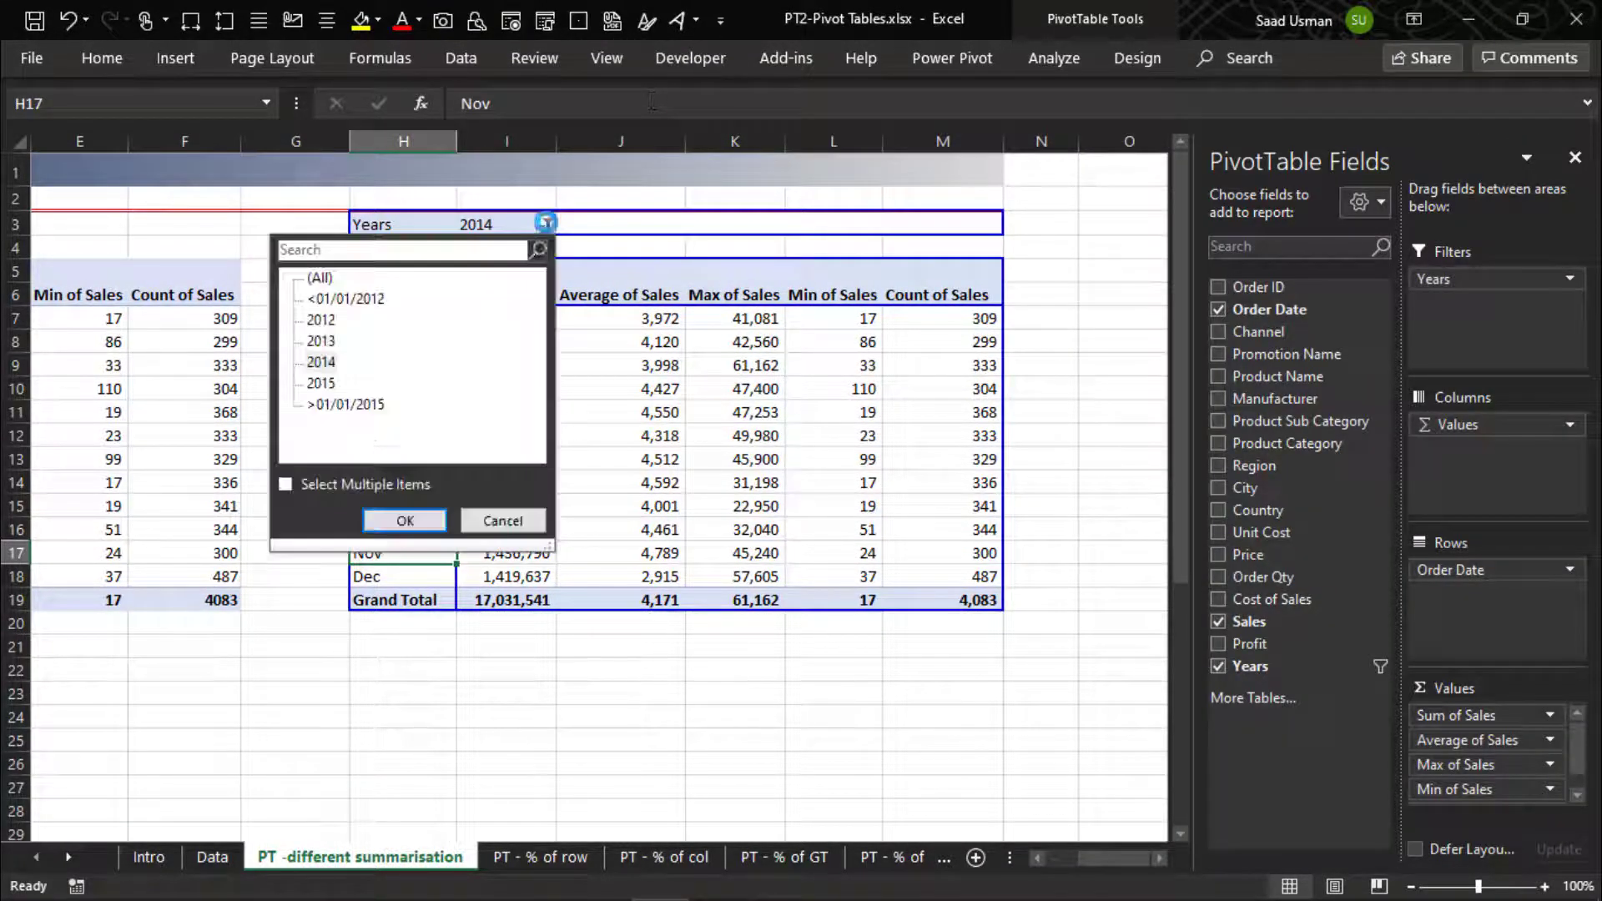
{"action": "left_click", "coordinate": [324, 320]}
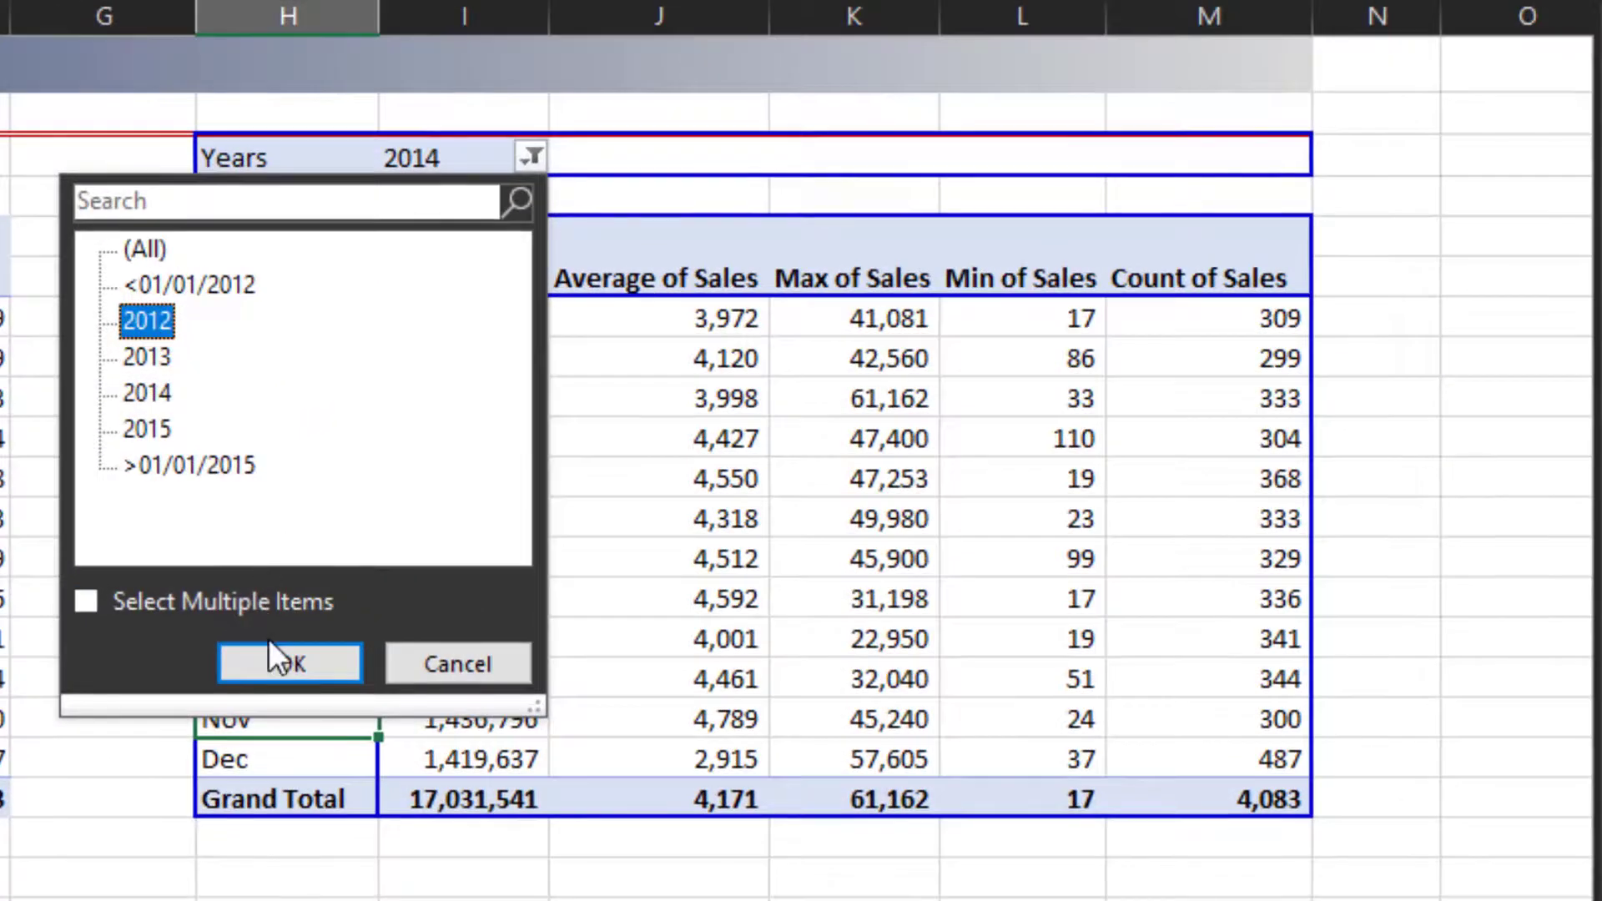
{"action": "left_click", "coordinate": [276, 666]}
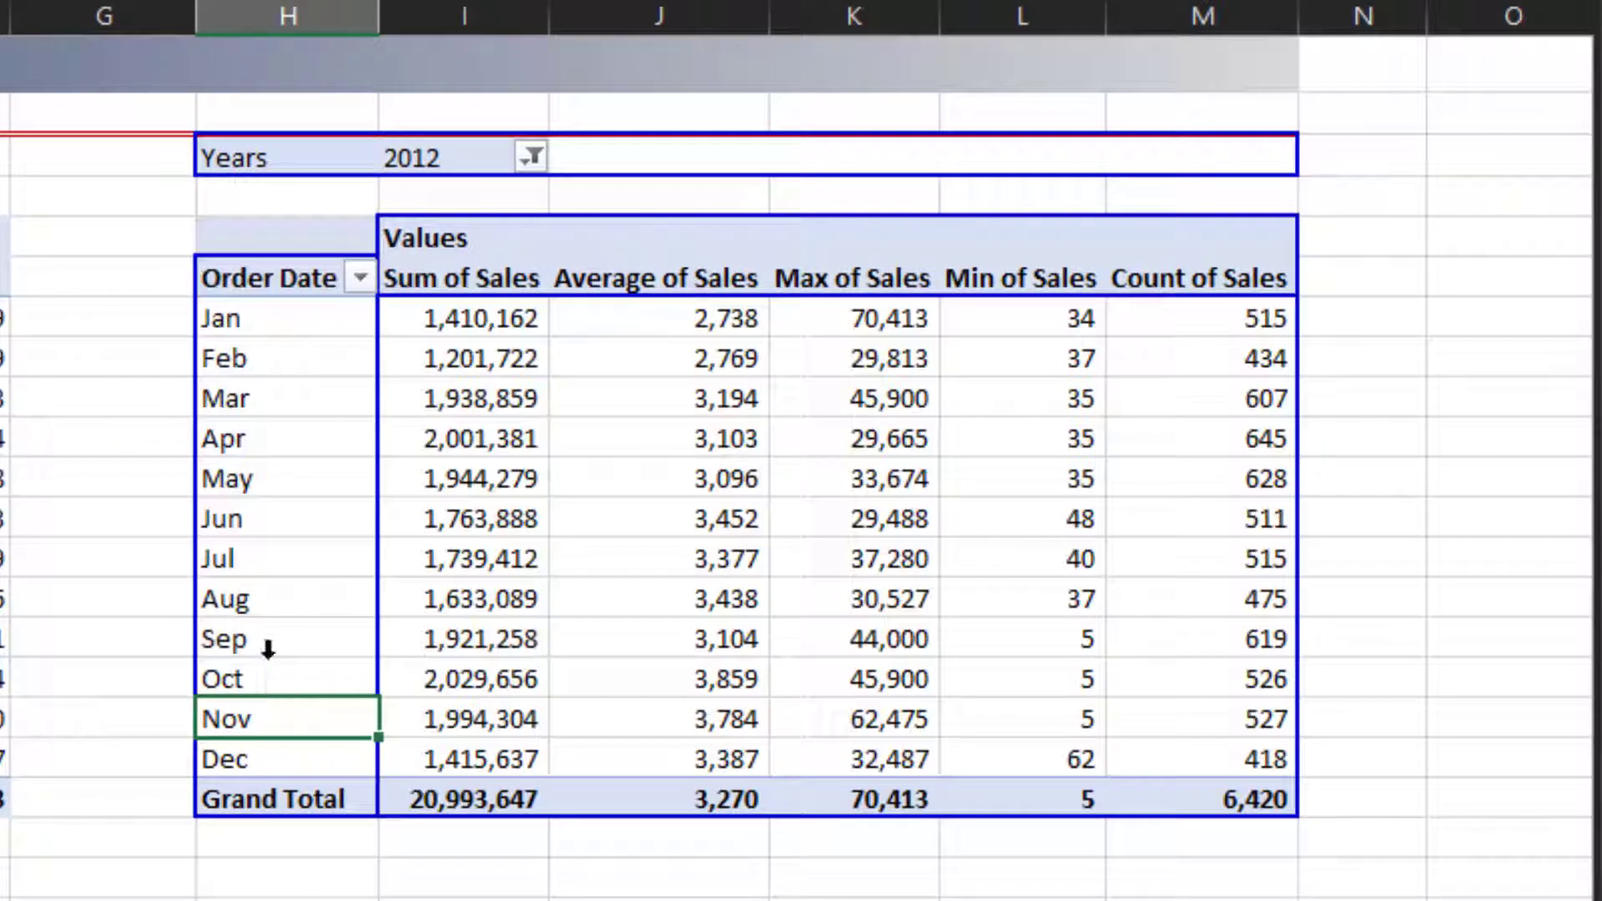
{"action": "left_click", "coordinate": [530, 156]}
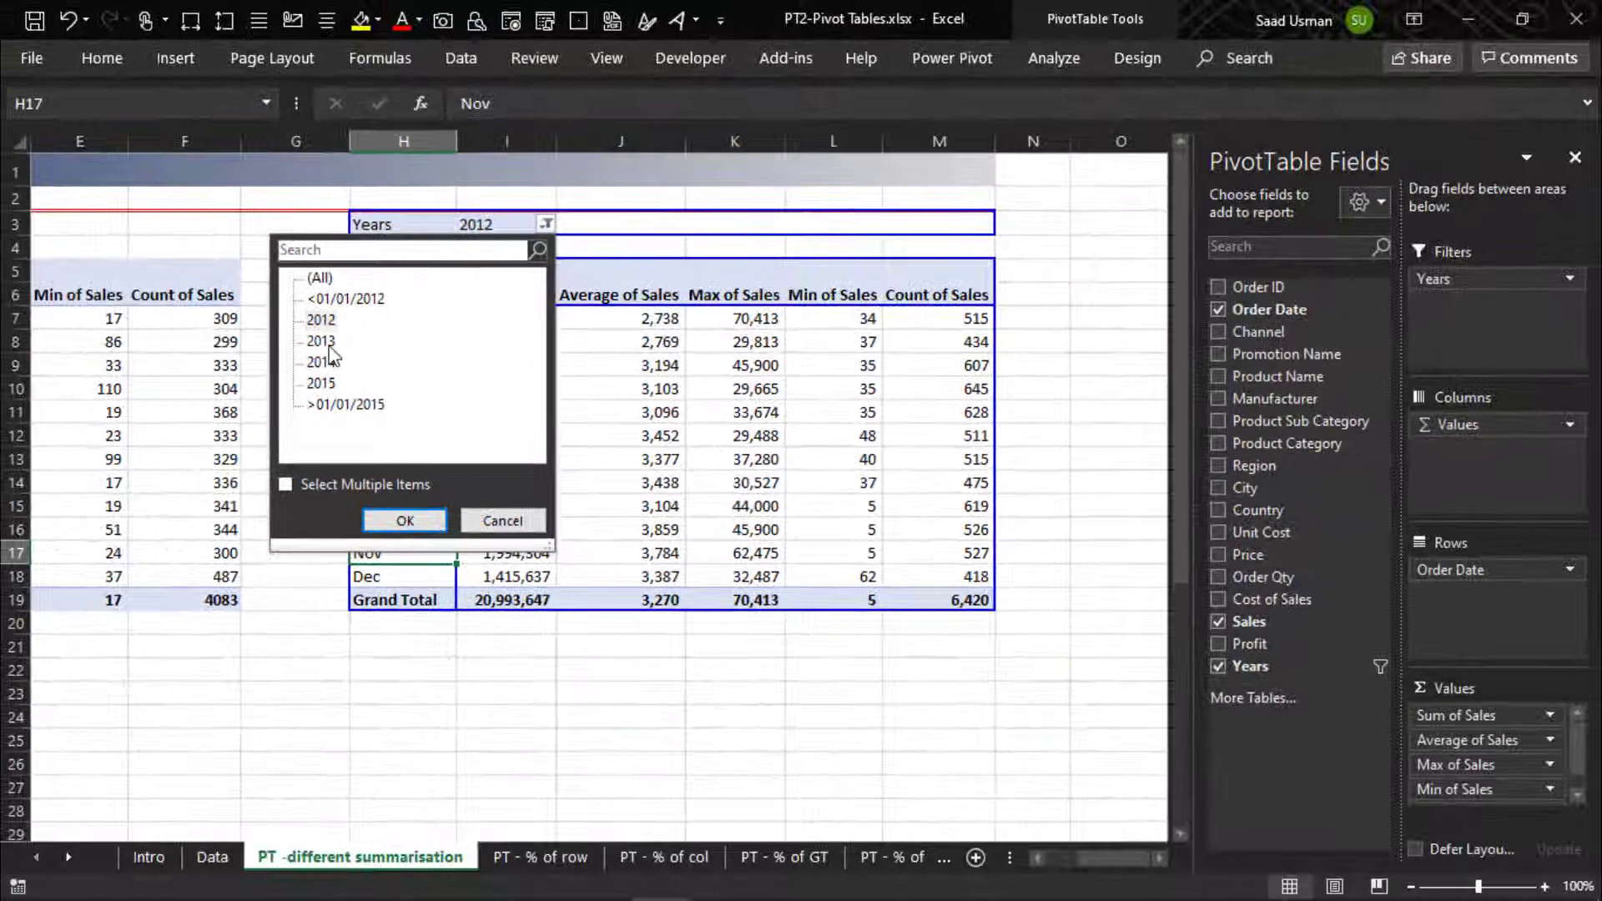
{"action": "left_click", "coordinate": [327, 342]}
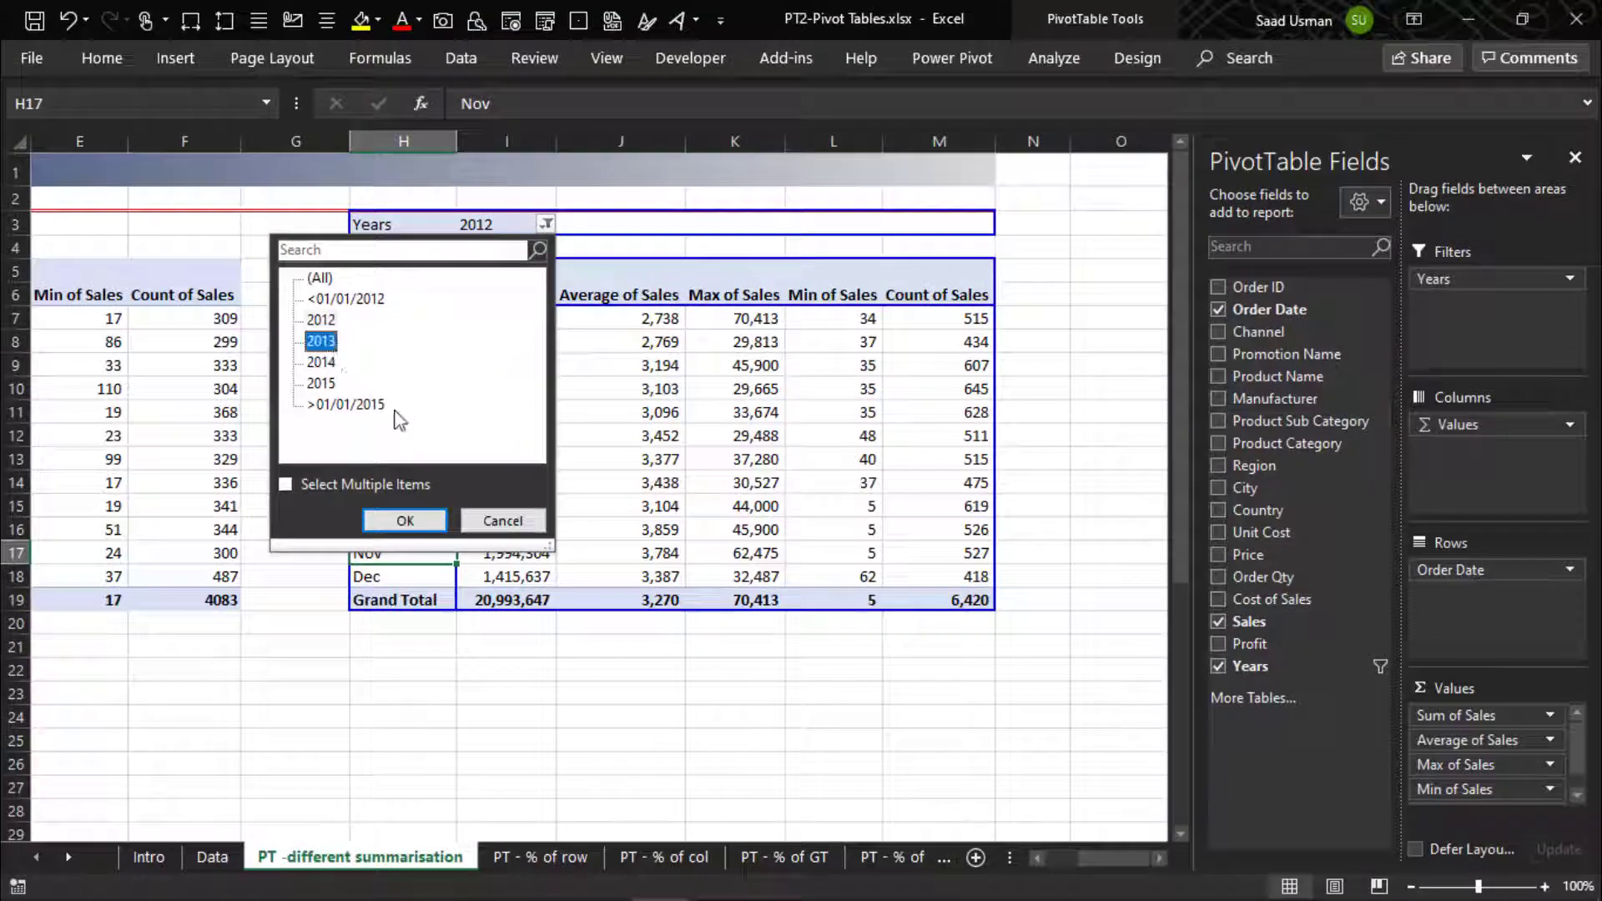
{"action": "left_click", "coordinate": [417, 521]}
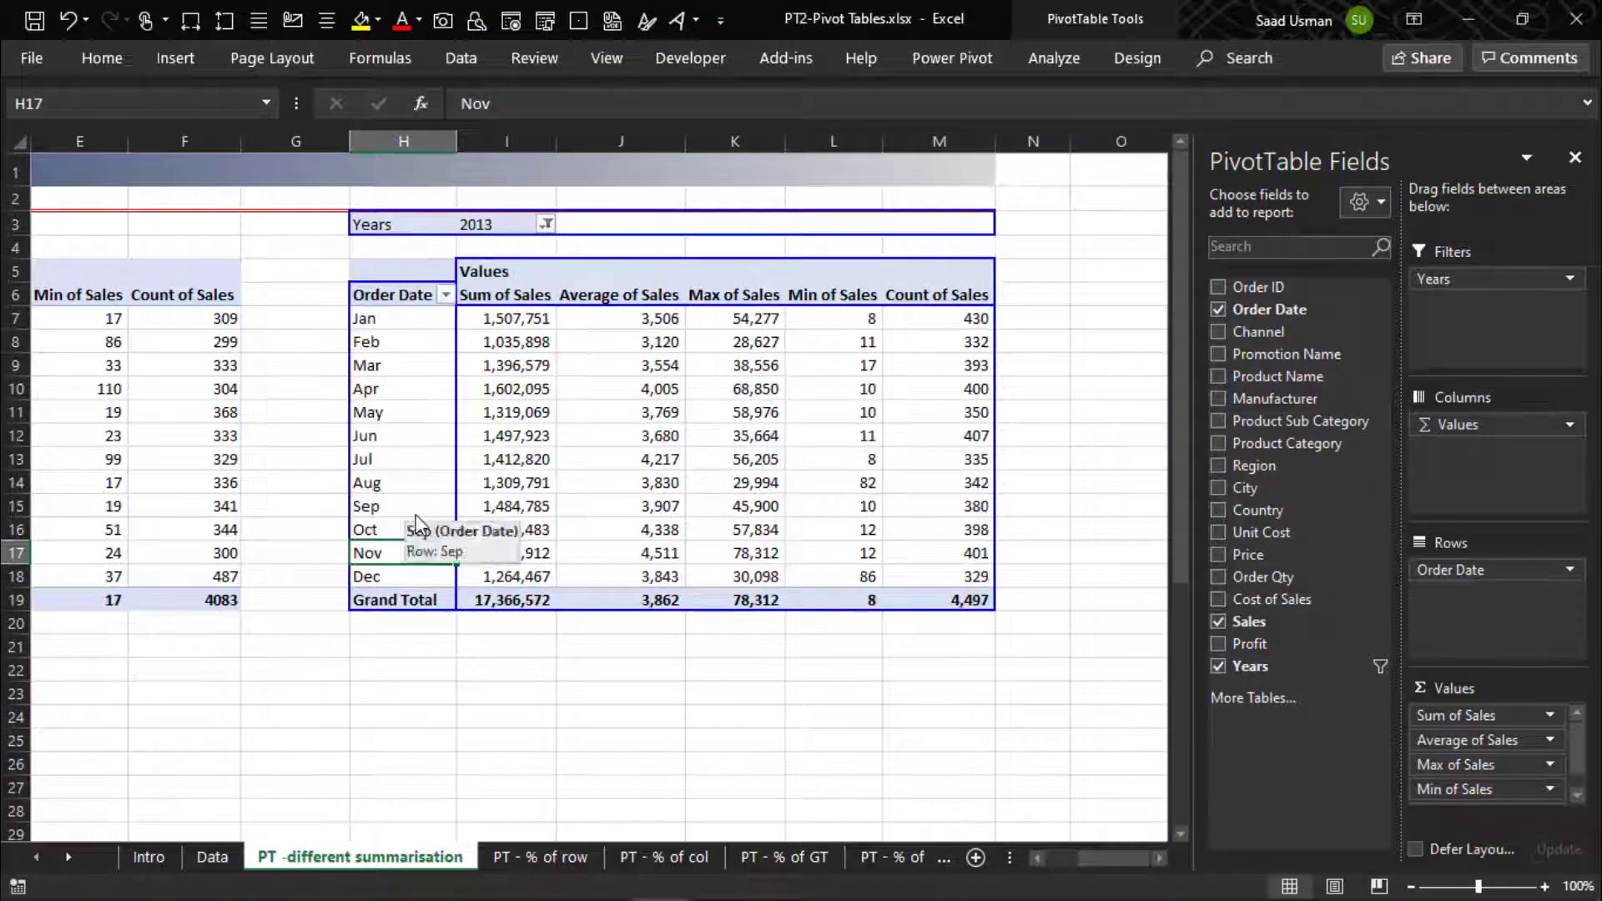